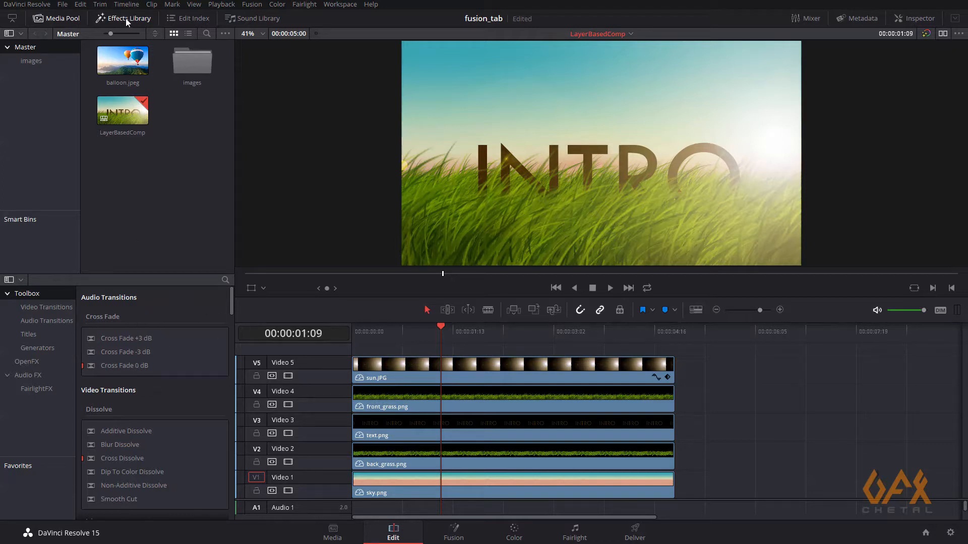
Show the source and timeline viewers side by side and load balloon.jpeg into the source viewer.
left_click(126, 19)
left_click(125, 19)
left_click(943, 33)
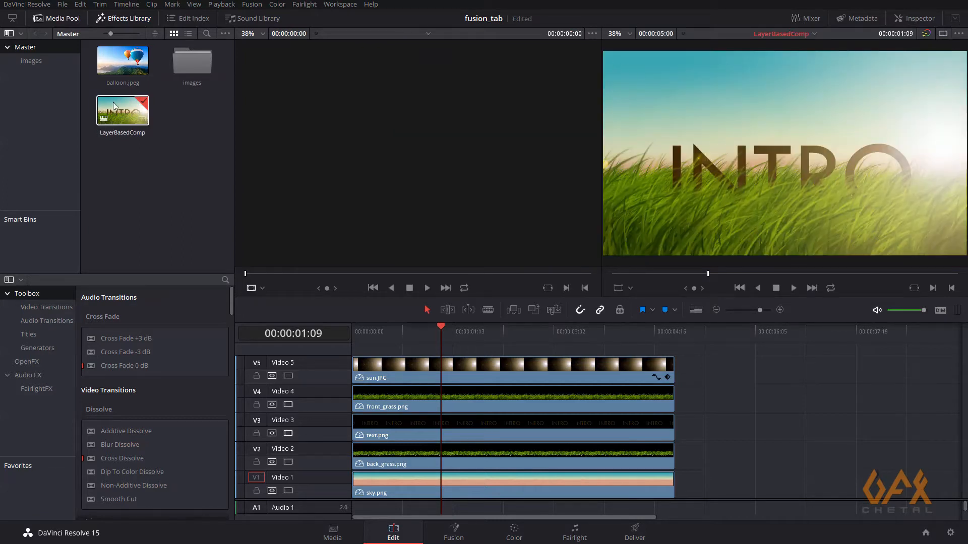
left_click_drag(140, 75, 301, 162)
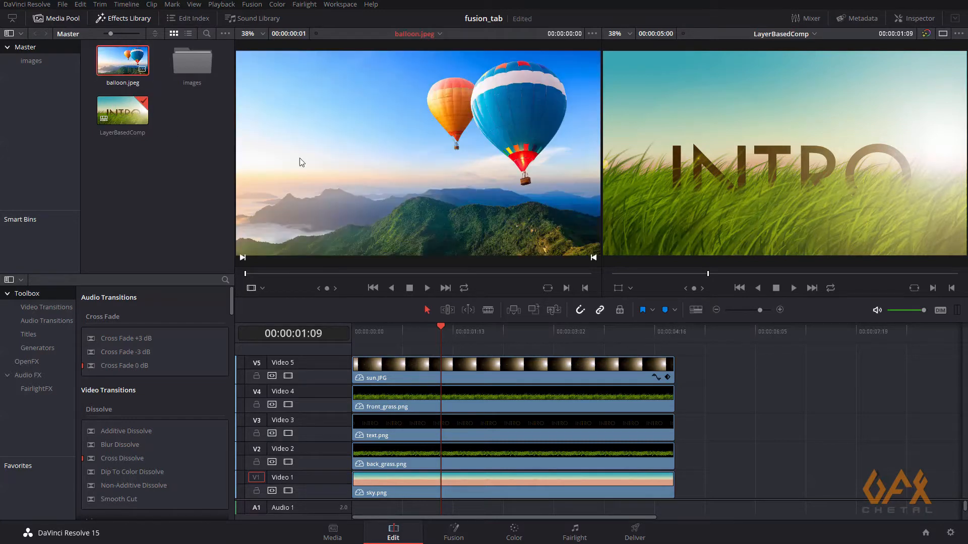
scroll(436, 156, "down", 3)
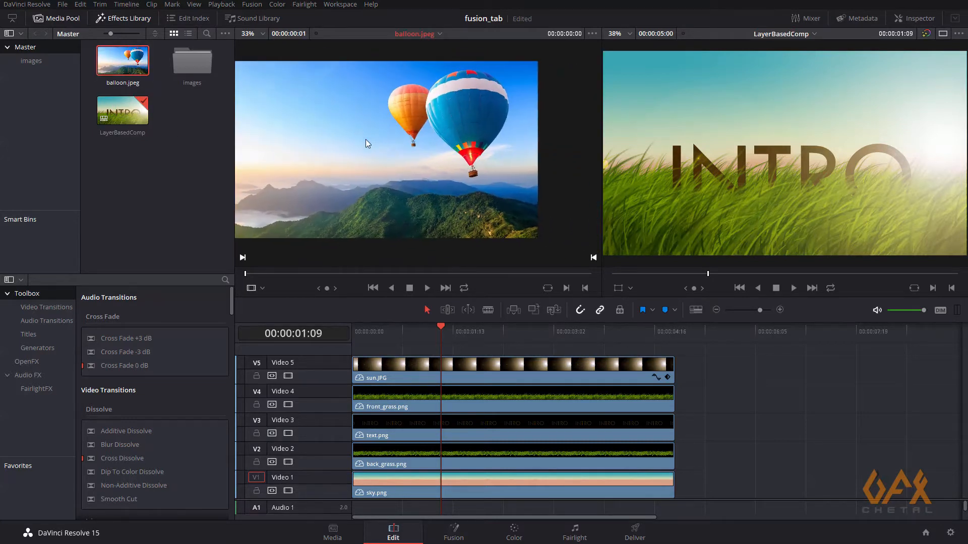
left_click_drag(366, 140, 423, 135)
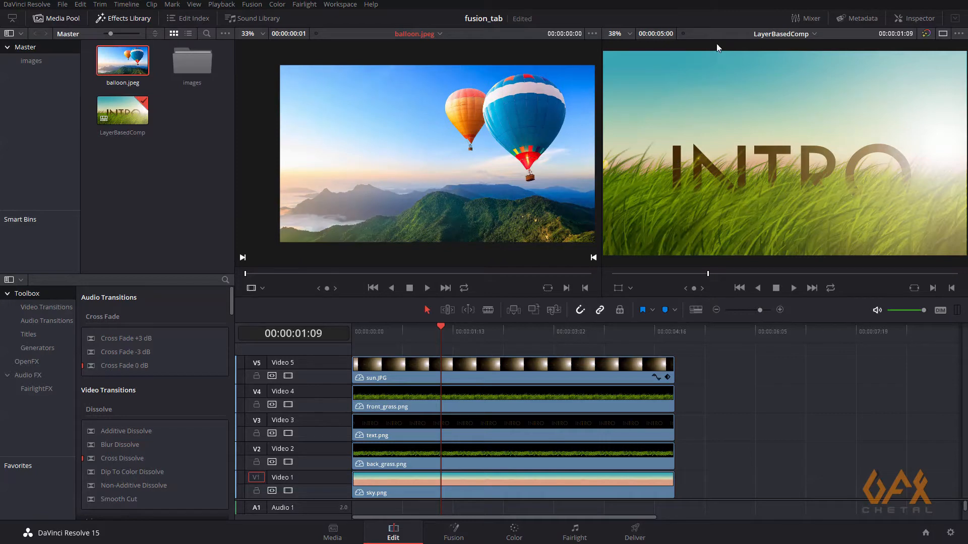
left_click(865, 117)
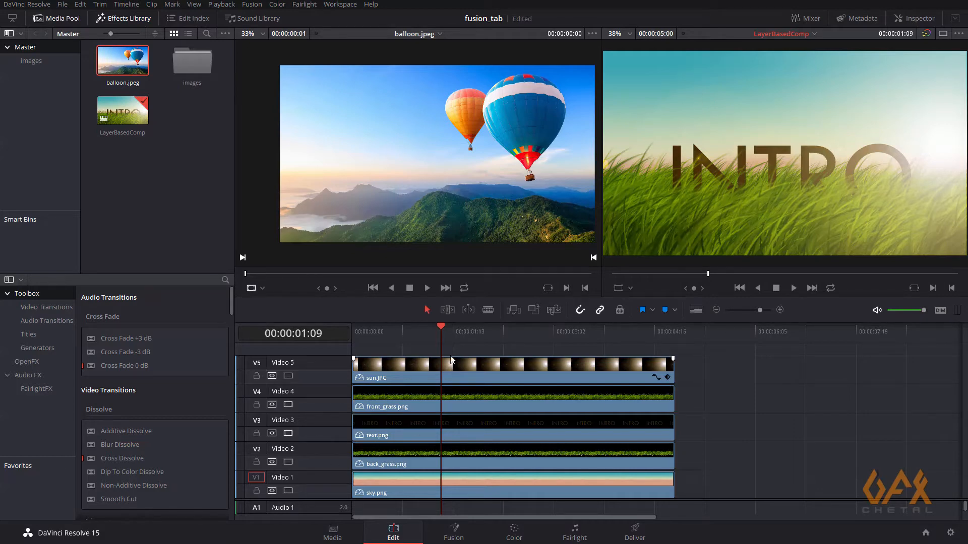
Inspect each layer of the composite by hiding the Video 5 to Video 2 tracks and showing them again one by one.
left_click_drag(440, 325, 504, 329)
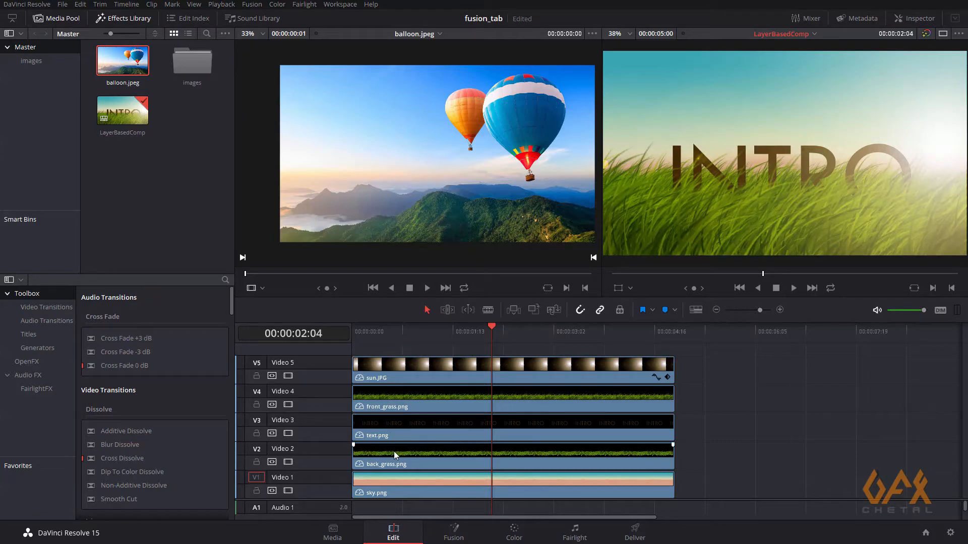
left_click(289, 376)
left_click(288, 405)
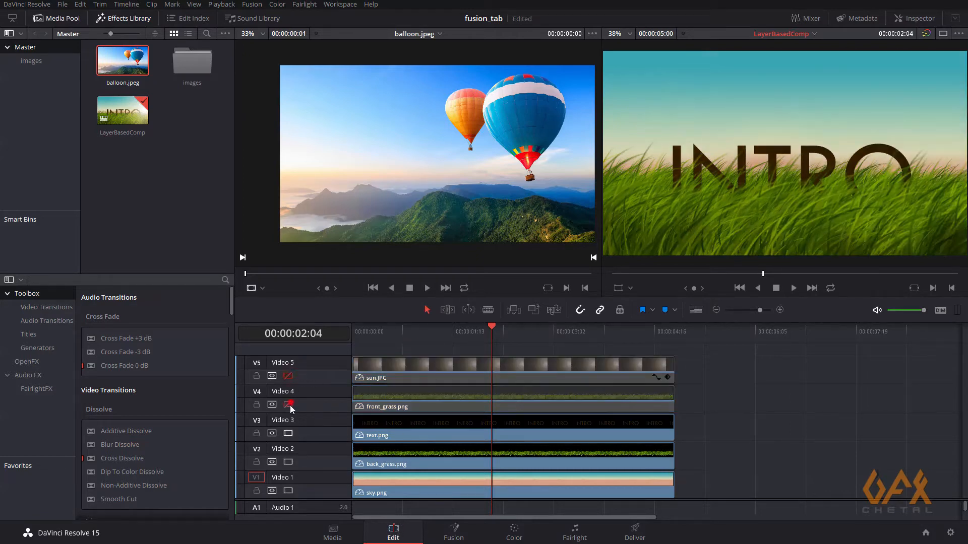
left_click(288, 433)
left_click(288, 462)
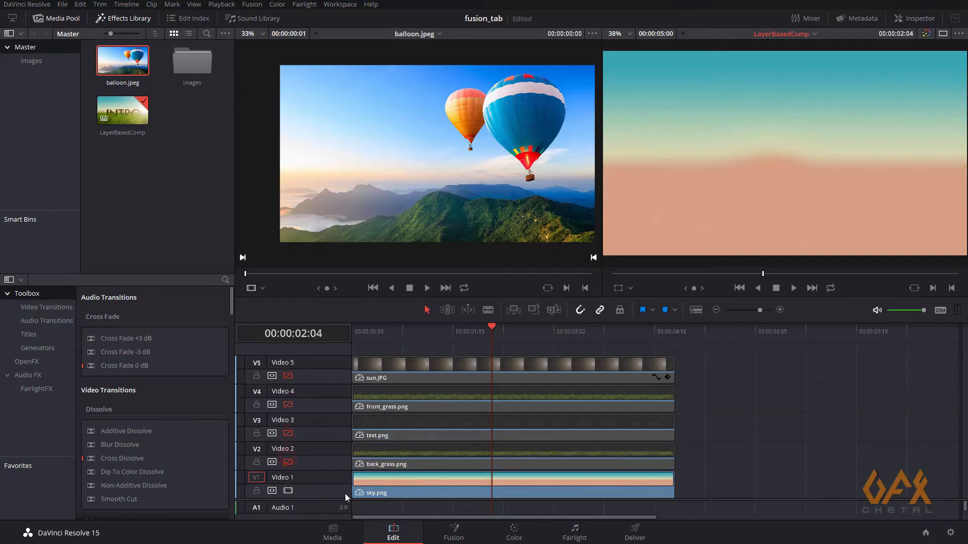
left_click(288, 462)
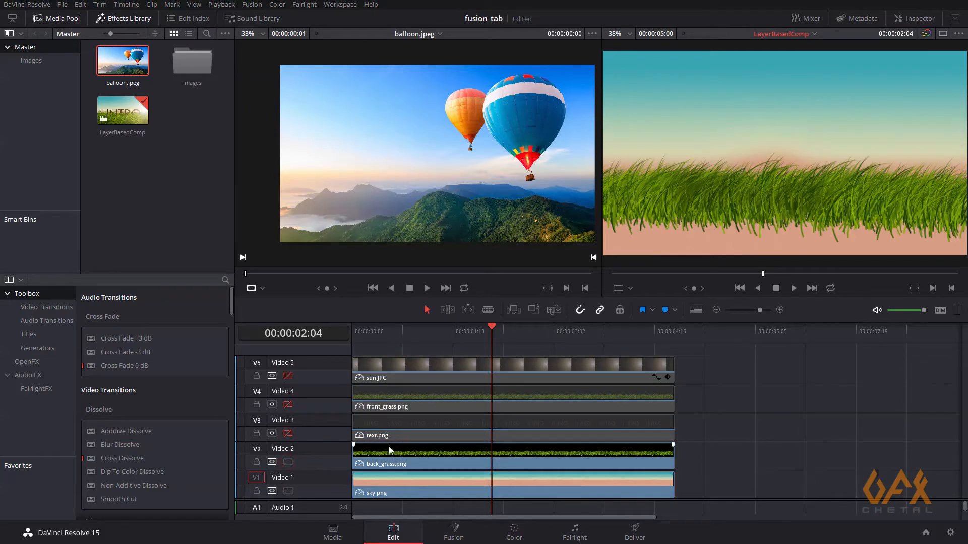
left_click(288, 433)
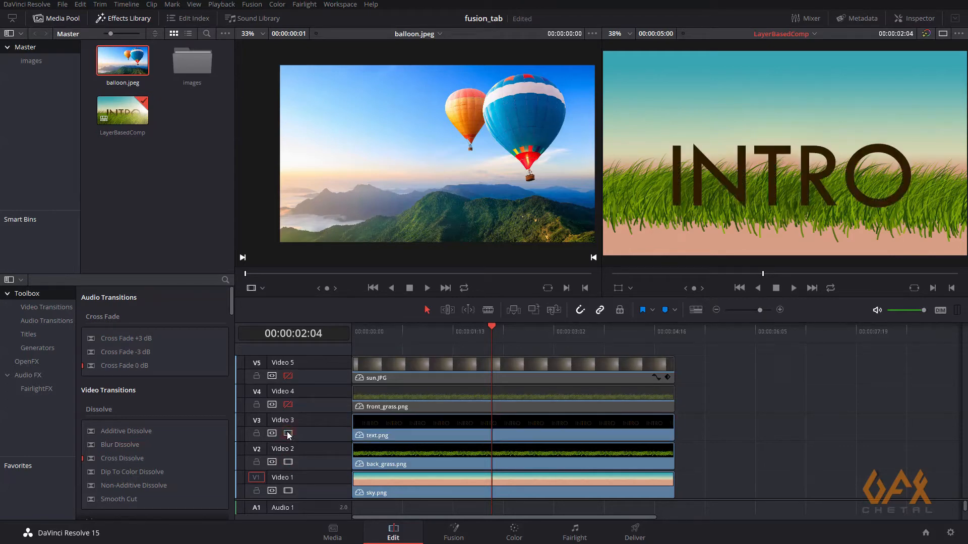
left_click(288, 404)
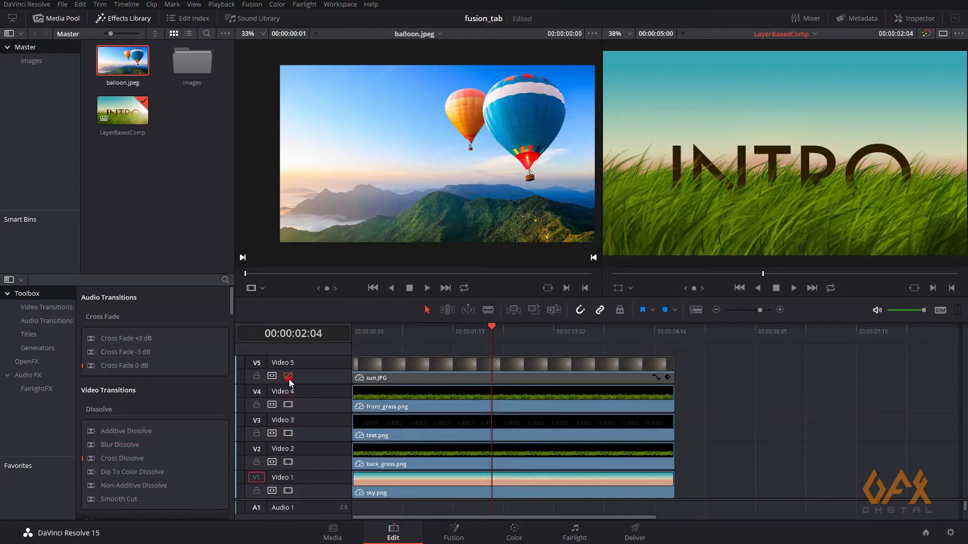
left_click(288, 376)
With the playhead at 00:00:01:12, show the properties of the sun.JPG clip on Video 5 and enlarge the viewer area slightly.
left_click(449, 347)
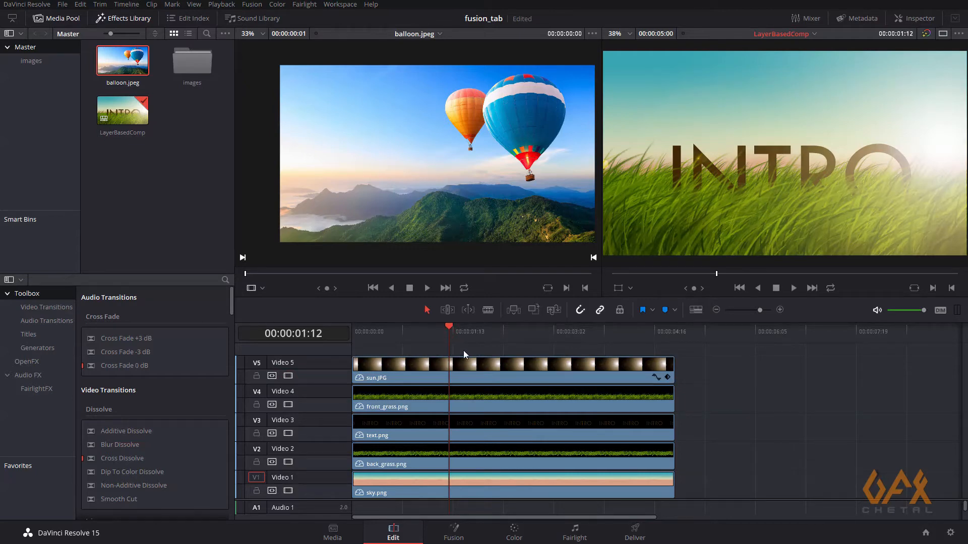
left_click(426, 370)
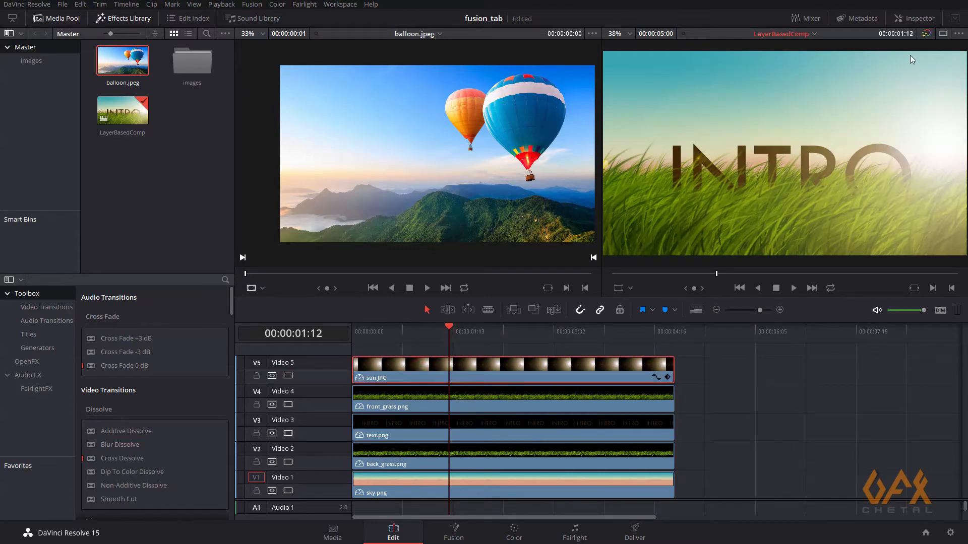
left_click(915, 19)
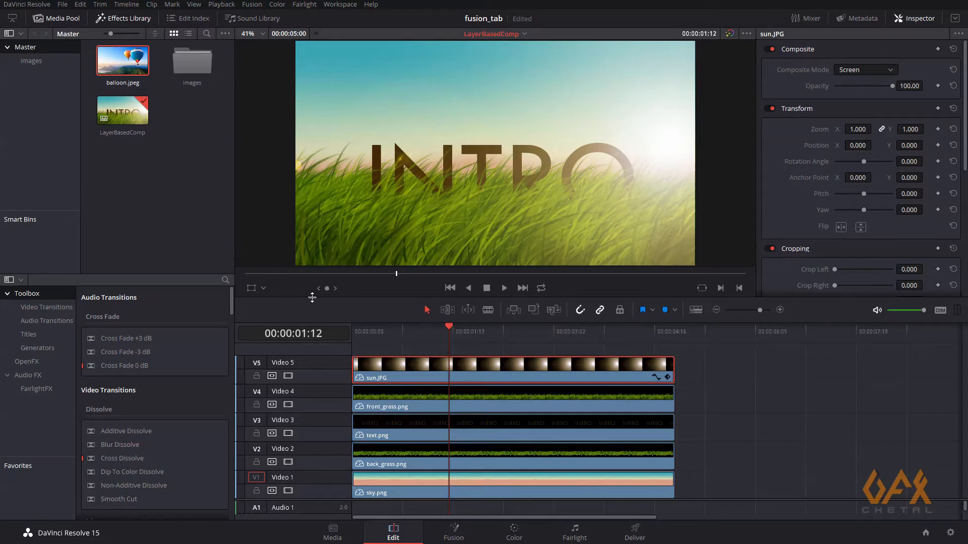
left_click_drag(312, 298, 311, 304)
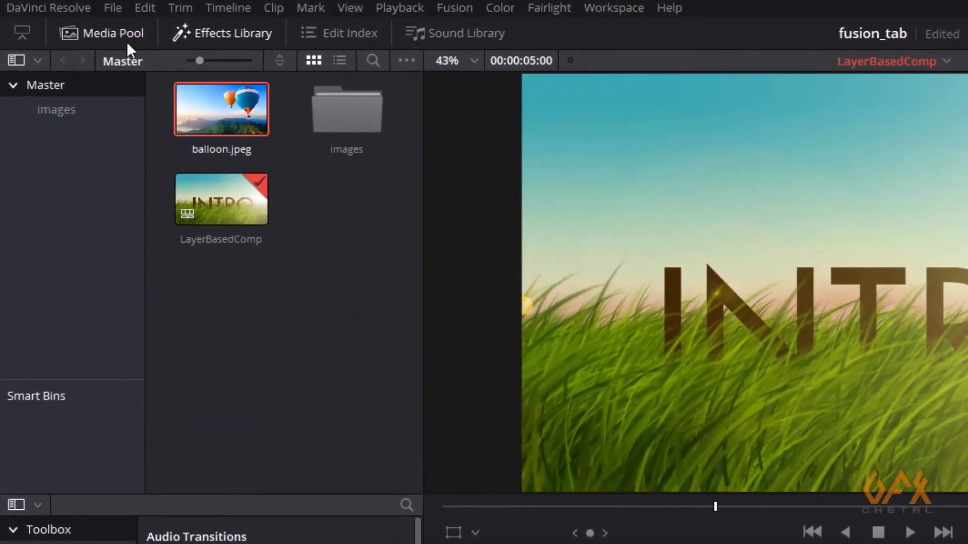
Create a new Fusion composition clip named Introduction in the Master bin, with a duration of 00:00:05:00 at 24 fps.
right_click(317, 219)
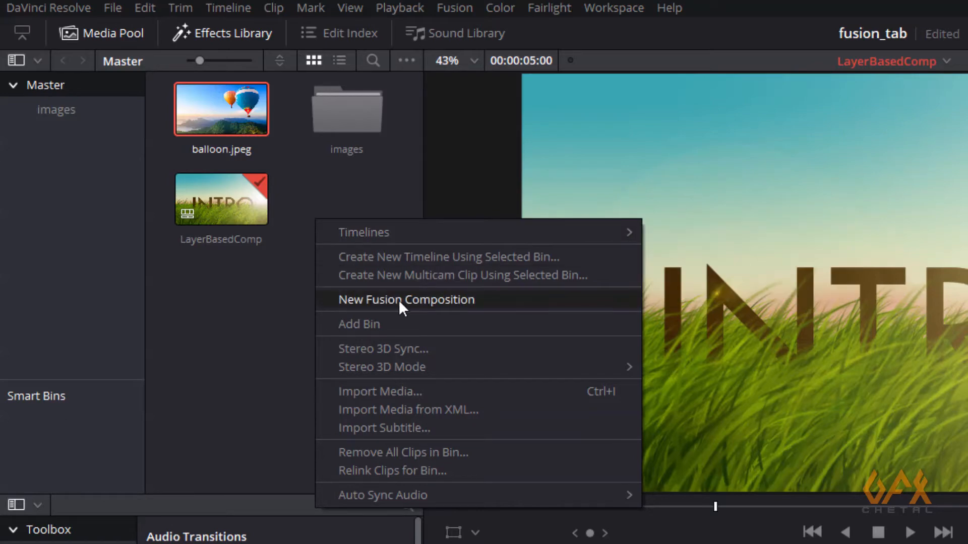
left_click(428, 298)
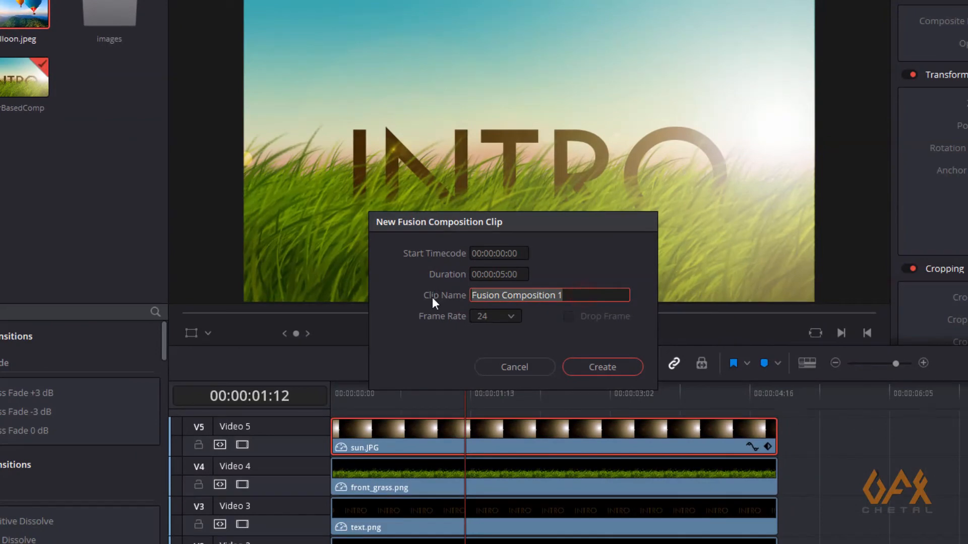
type("Introduct")
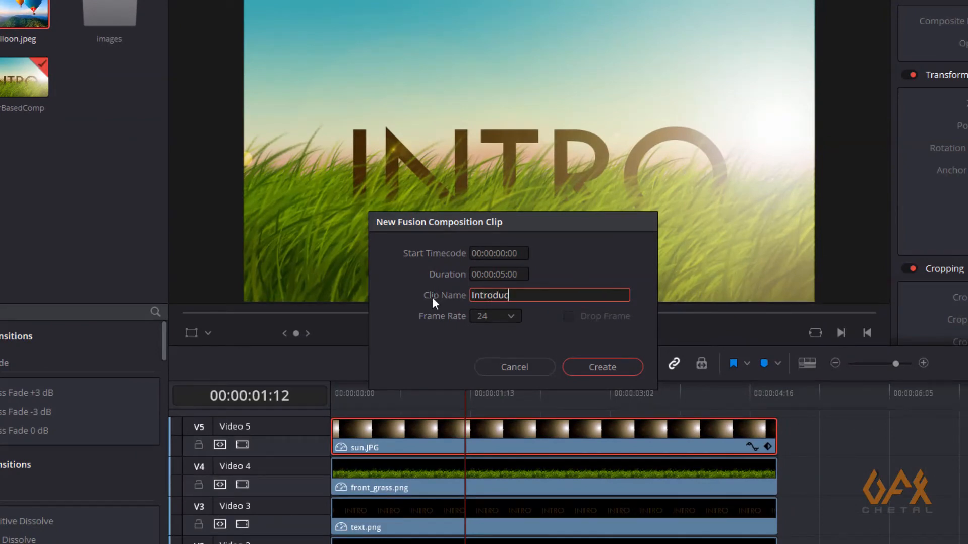
type("ion")
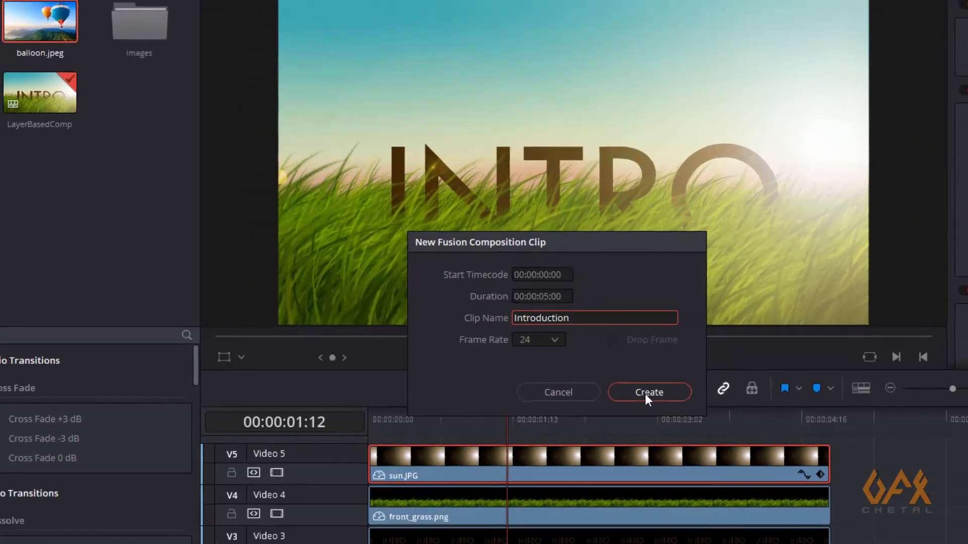
left_click(600, 367)
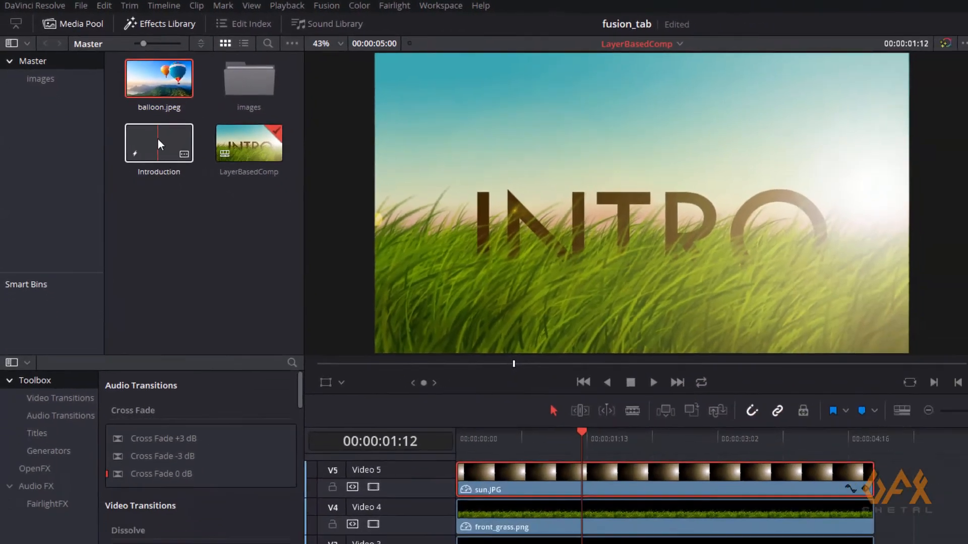
left_click(212, 189)
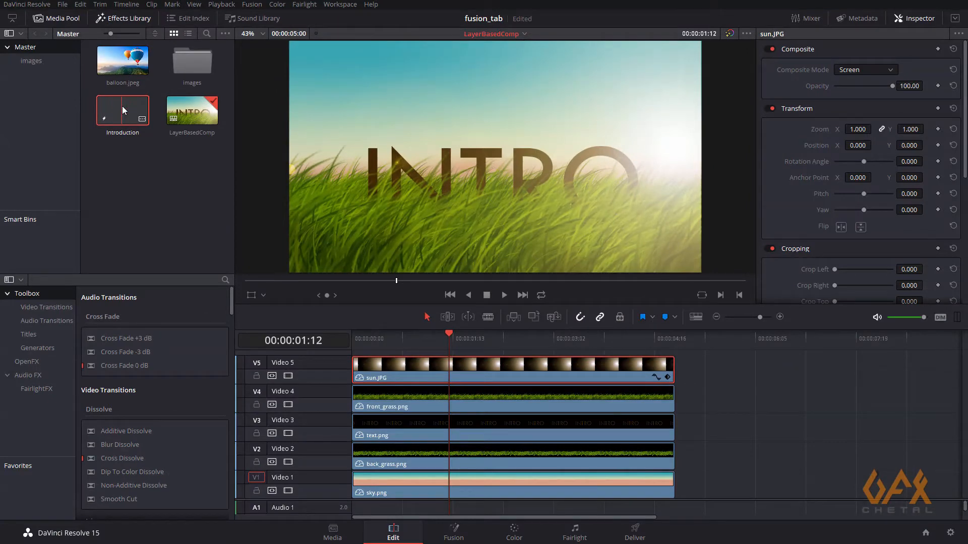
Open the Introduction composition in Fusion and arrange its workspace, enlarging the viewer and moving MediaOut1 to the right of the node graph.
double_click(122, 105)
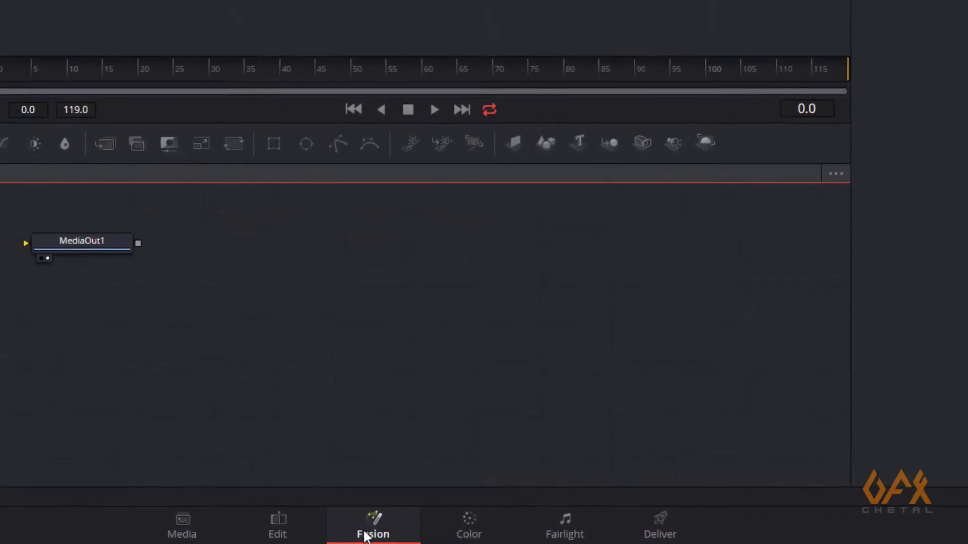
left_click_drag(311, 366, 623, 418)
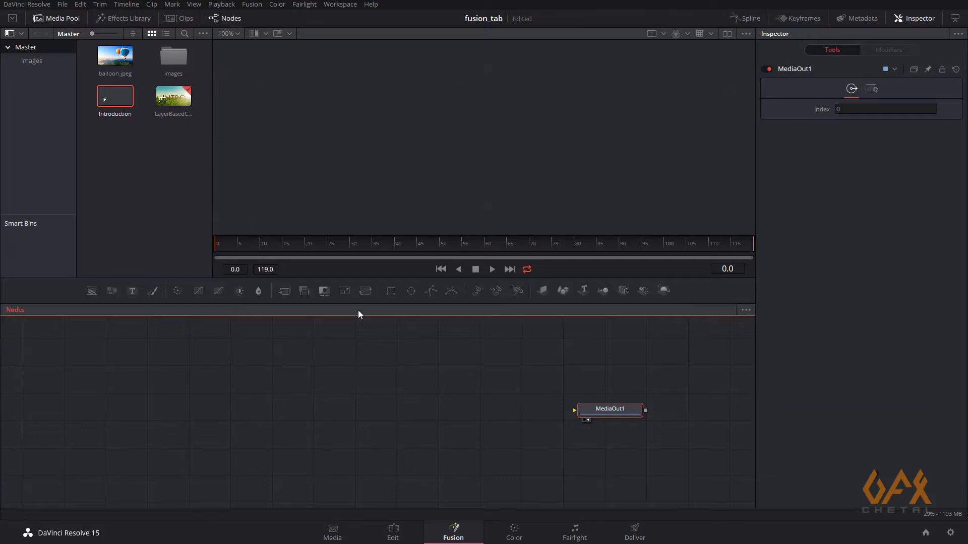
left_click_drag(358, 305, 351, 338)
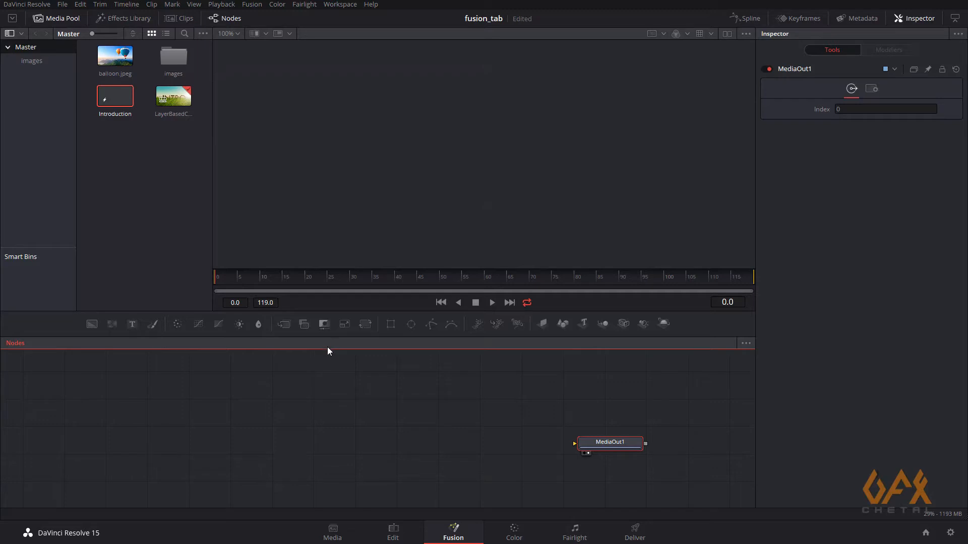
left_click_drag(319, 343, 320, 321)
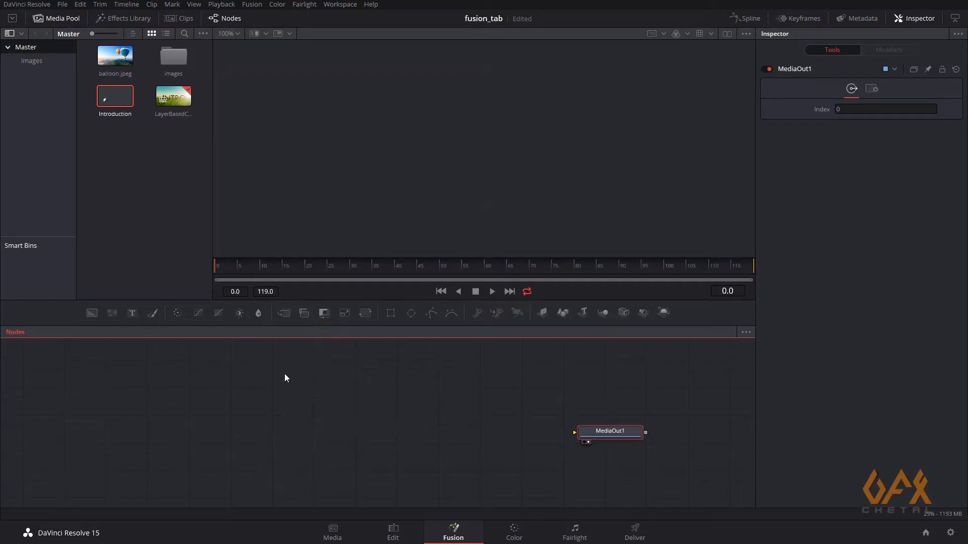
left_click_drag(632, 430, 677, 435)
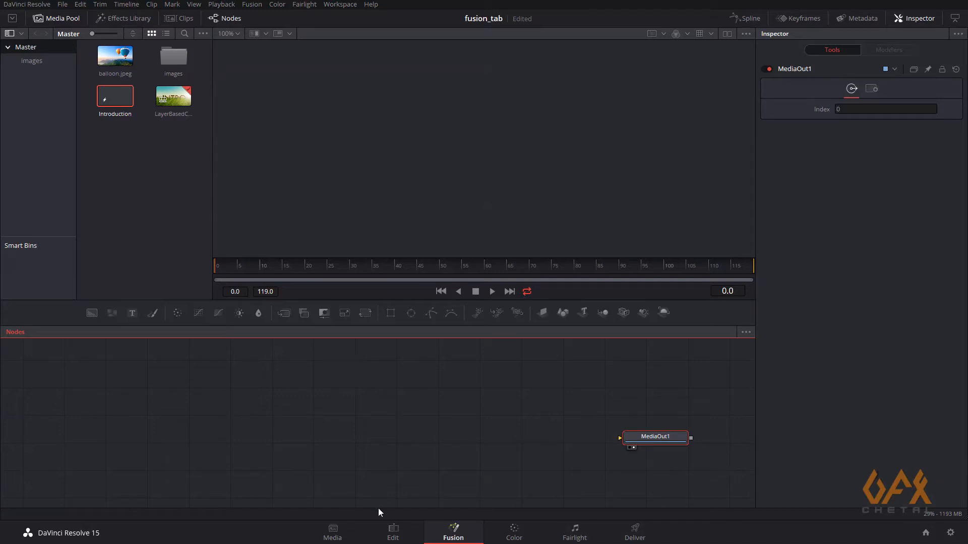
Look at the layered timeline on the Edit page and return to the Fusion page.
left_click(392, 530)
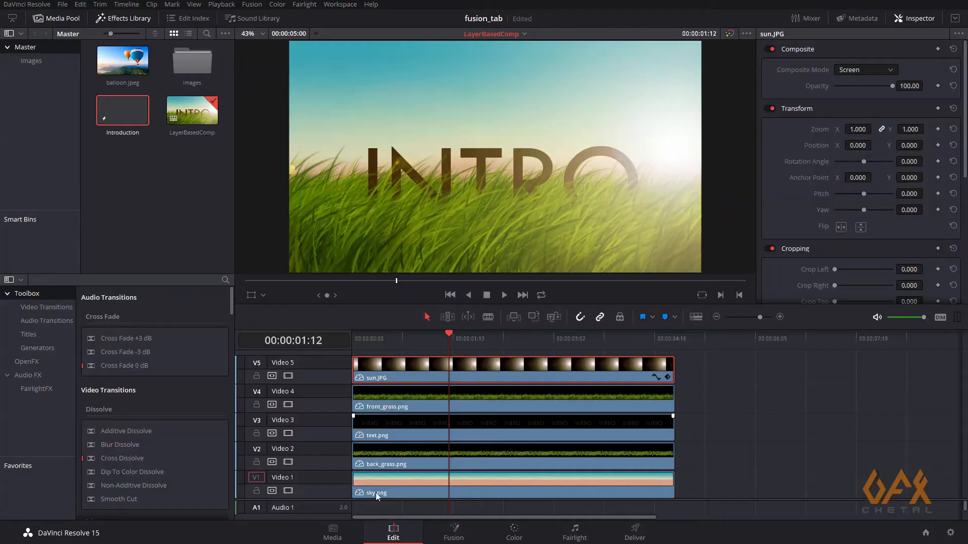
left_click(454, 531)
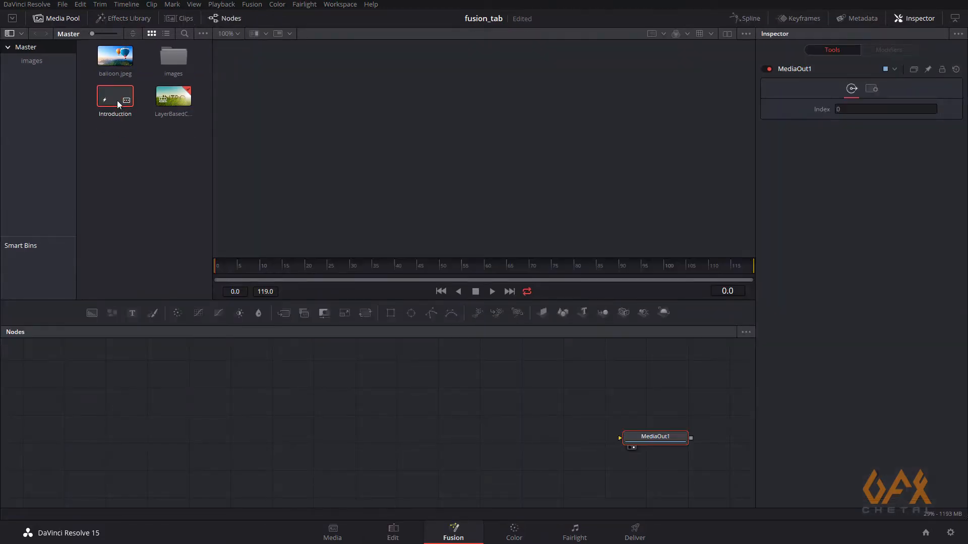
Add sky.png from the images bin to the node graph, to the left of MediaOut1.
left_click(323, 399)
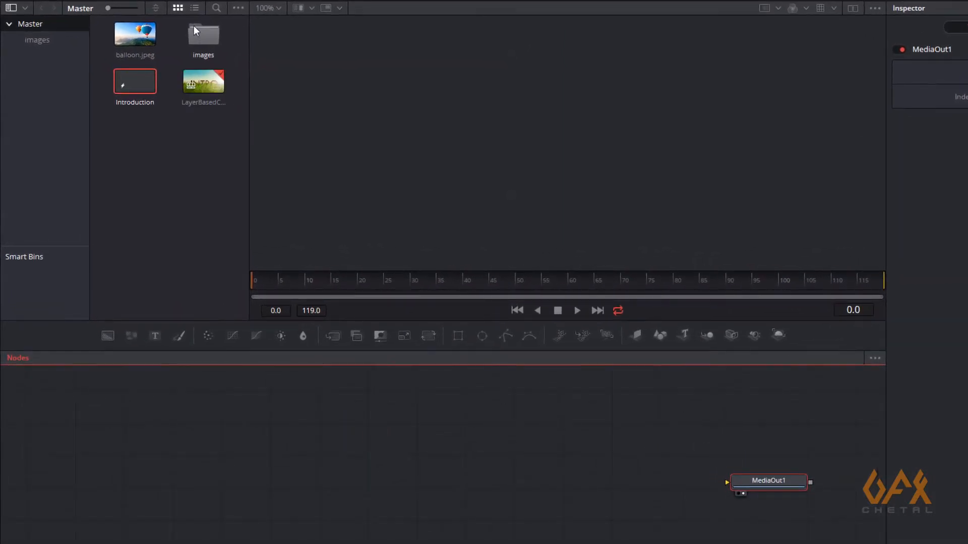
left_click(34, 41)
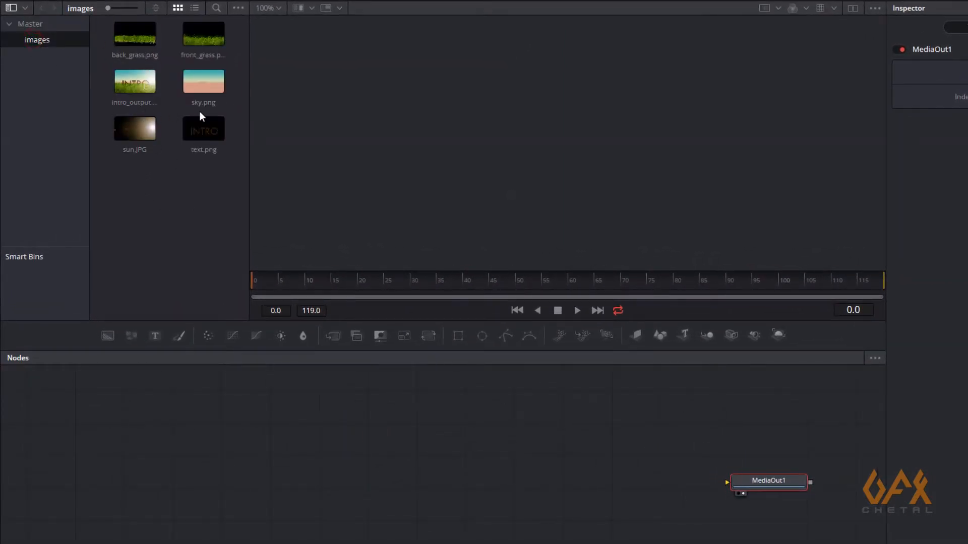
left_click_drag(198, 77, 318, 485)
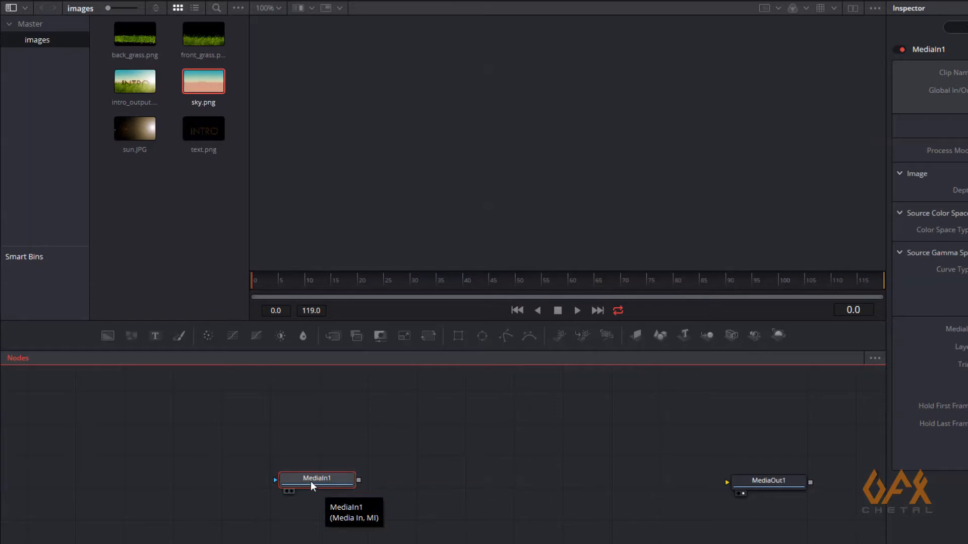
Display the MediaIn1 sky image in the viewer, zoomed out so the whole frame is visible.
left_click_drag(311, 483, 470, 137)
left_click_drag(559, 143, 527, 142)
scroll(527, 143, "down", 1)
scroll(484, 152, "down", 1)
scroll(483, 159, "up", 1)
left_click(482, 160)
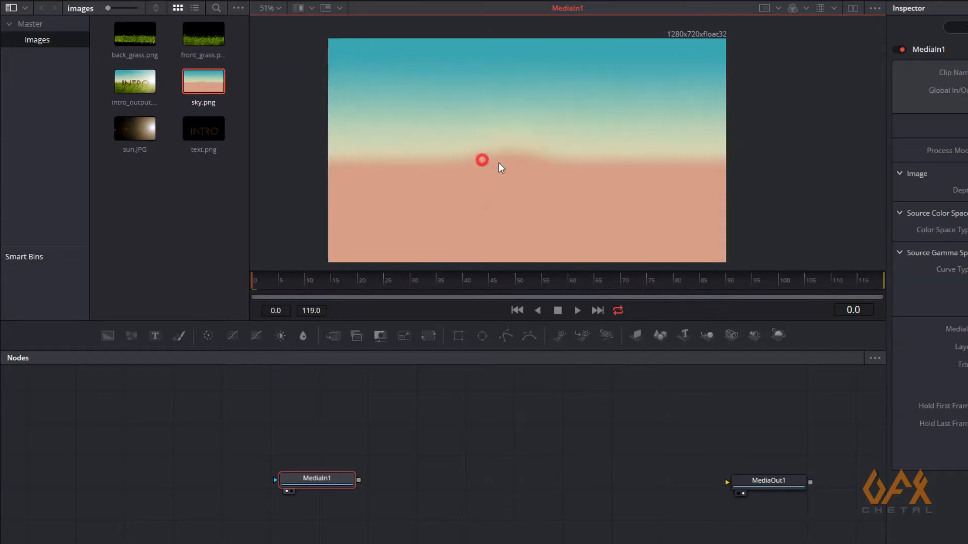
Move the MediaIn1 node slightly down and to the left in the node graph and deselect it.
left_click(464, 398)
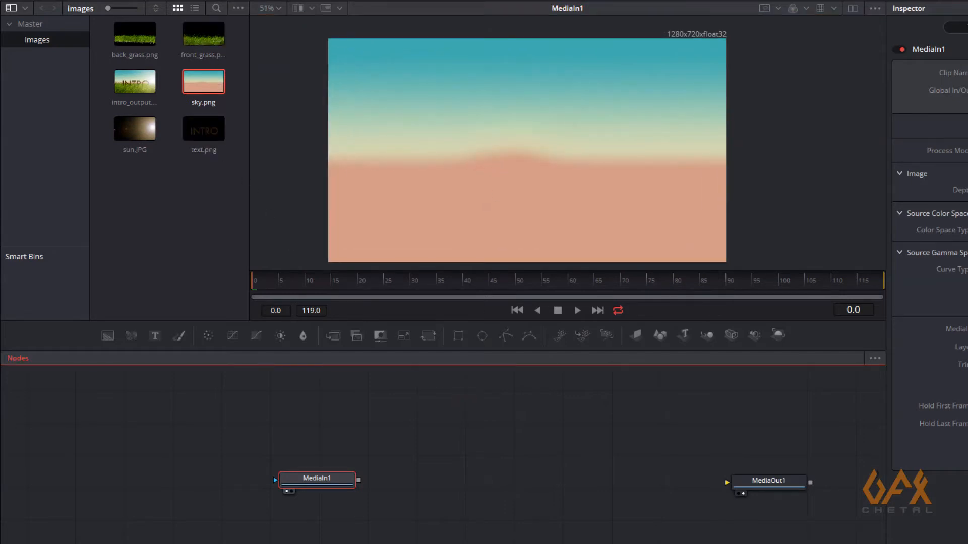
left_click(472, 418)
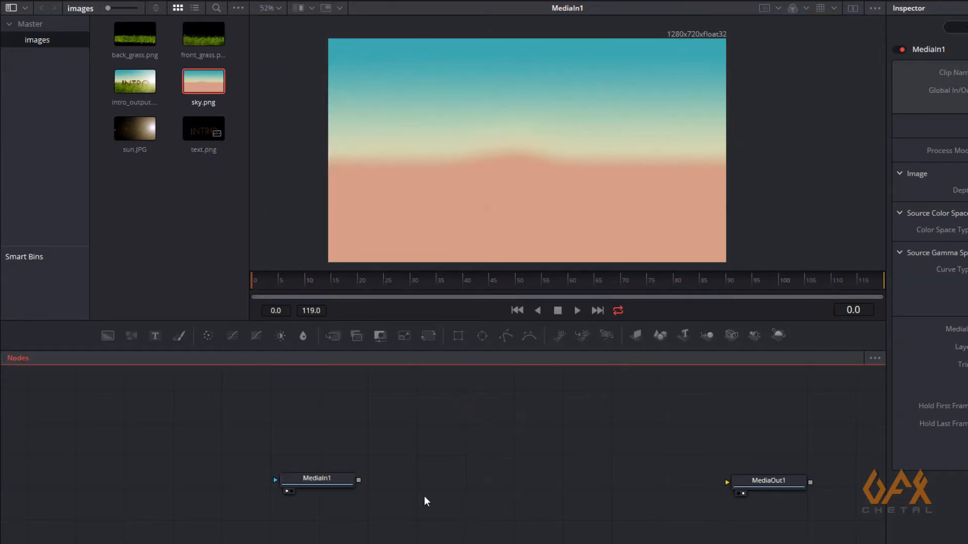
left_click_drag(322, 485, 306, 500)
left_click(410, 461)
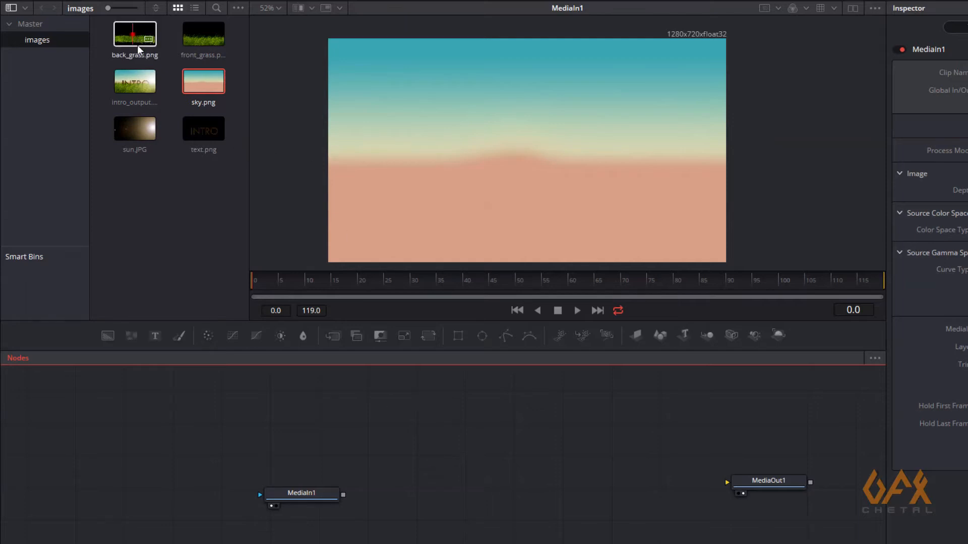
Add back_grass.png to the node graph above and to the right of MediaIn1, and place a Merge node below it.
left_click_drag(137, 44, 402, 427)
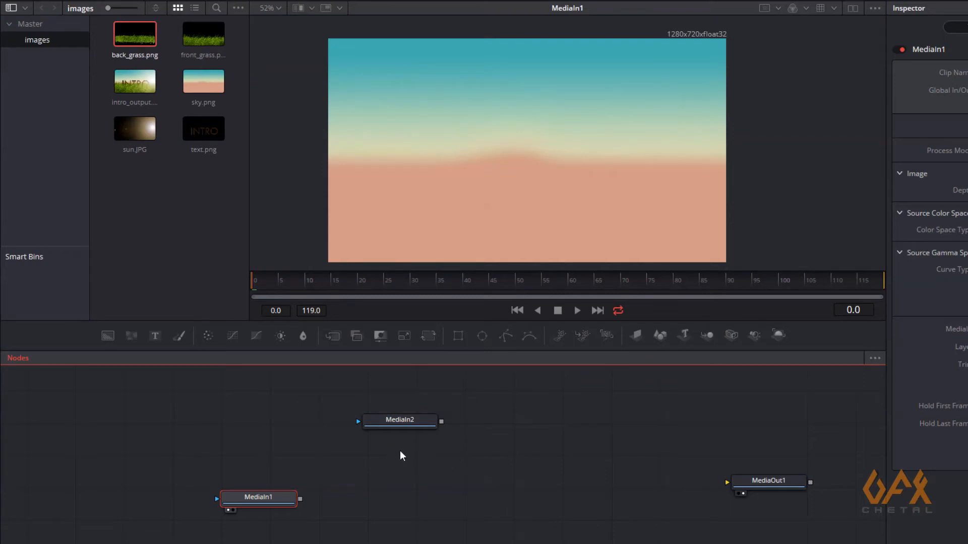
right_click(403, 469)
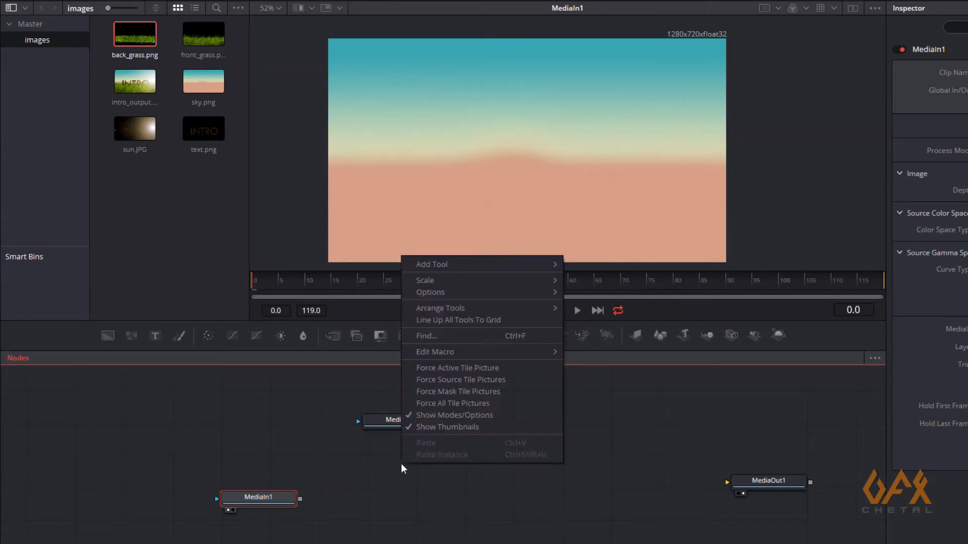
mouse_move(465, 267)
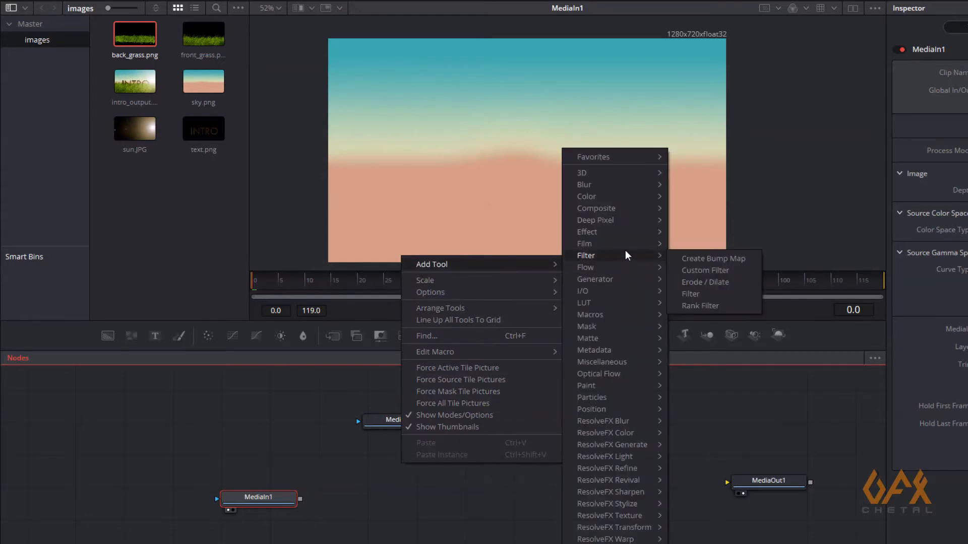
mouse_move(616, 219)
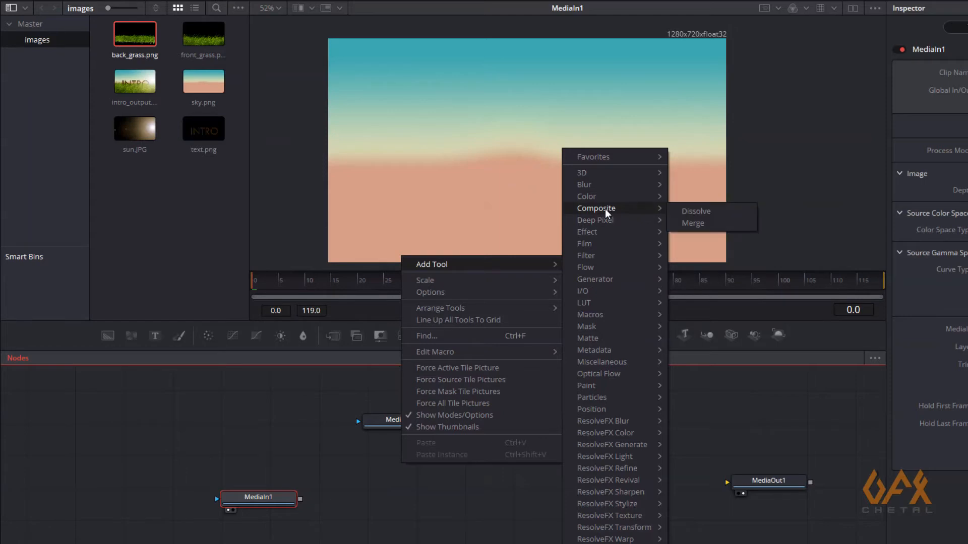
left_click(692, 223)
left_click_drag(391, 459, 392, 489)
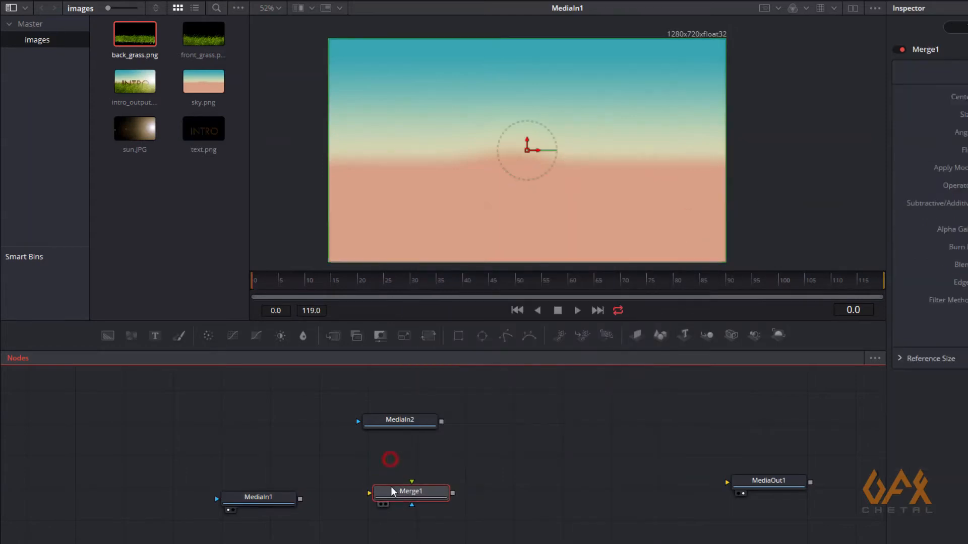
Connect MediaIn1 as the background and MediaIn2 as the foreground of Merge1, and display Merge1 in the viewer.
left_click_drag(306, 475, 289, 462)
left_click_drag(289, 462, 321, 473)
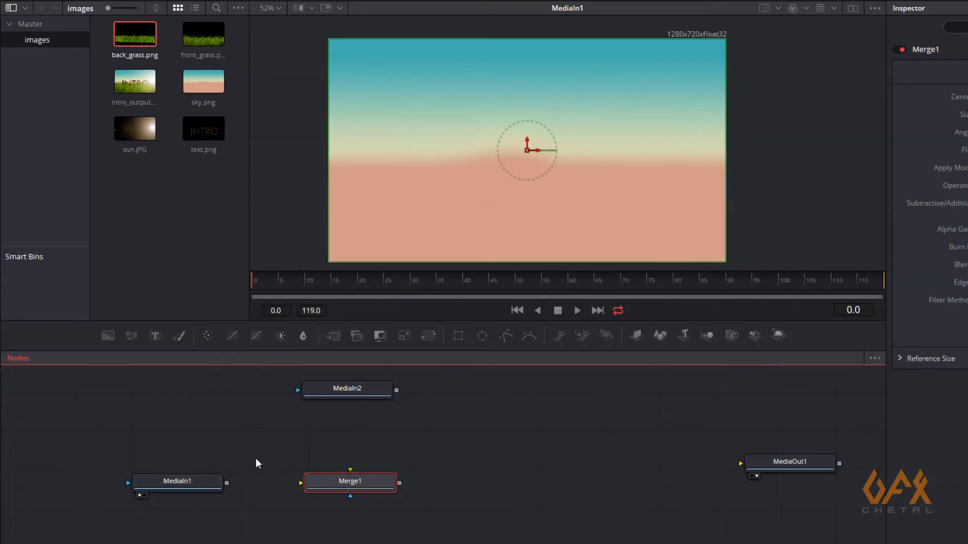
left_click_drag(227, 483, 293, 483)
left_click_drag(227, 482, 239, 483)
left_click_drag(297, 487, 314, 487)
left_click_drag(396, 391, 399, 211)
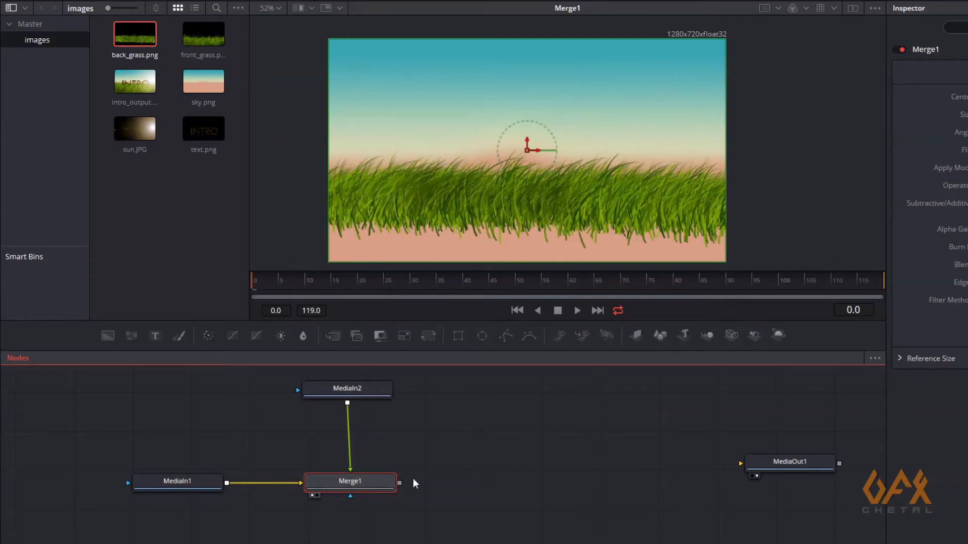
left_click(416, 413)
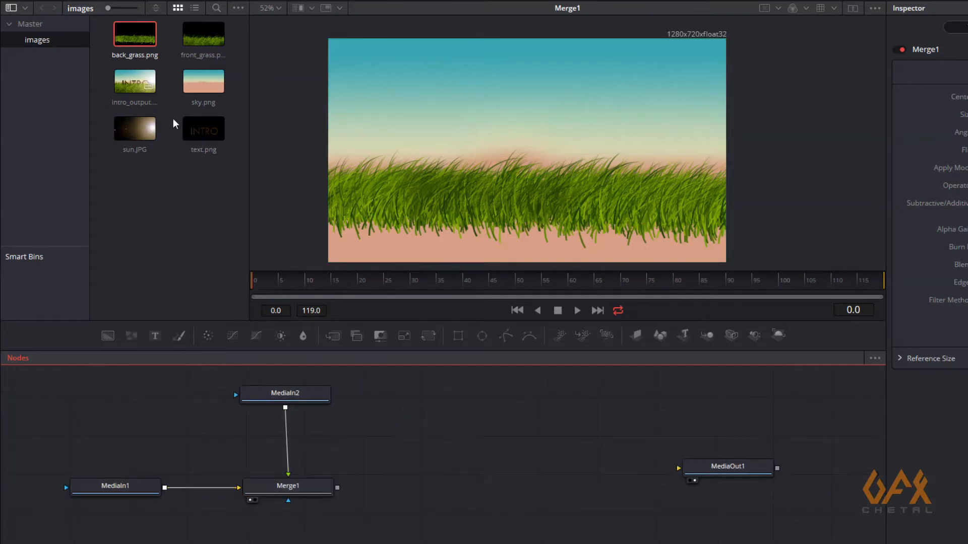
Add text.png to the node graph beside MediaIn2 and place a second Merge node below it, in line with Merge1.
left_click(204, 130)
left_click_drag(203, 130, 427, 397)
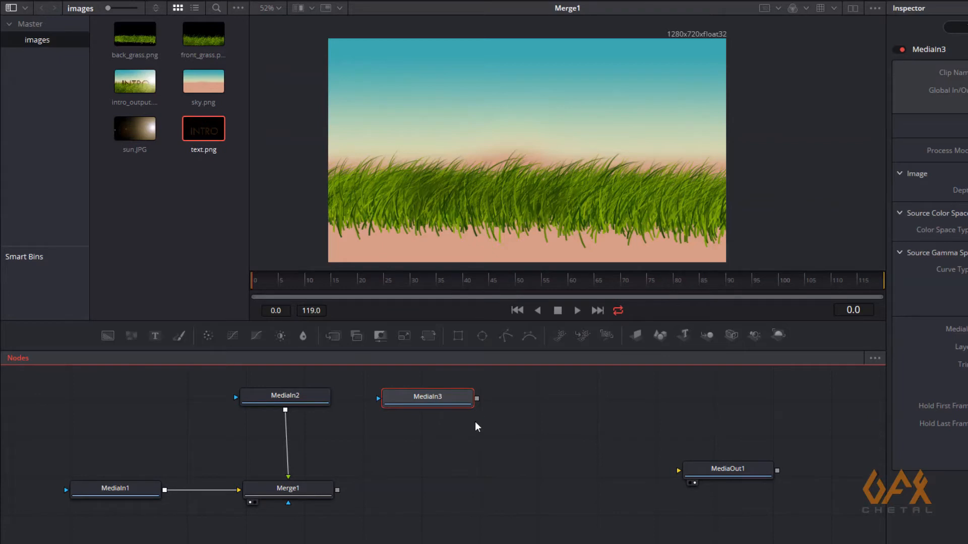
left_click(470, 427)
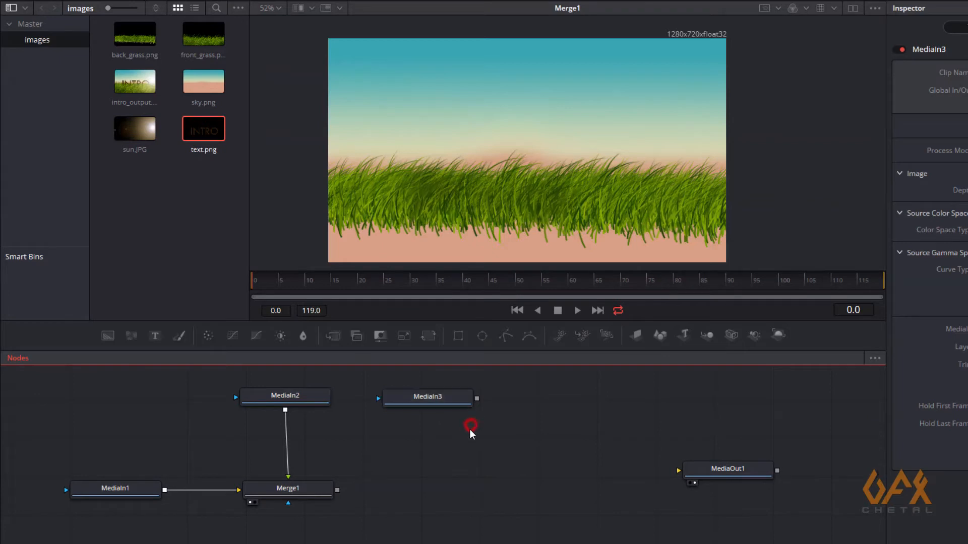
left_click(333, 336)
left_click_drag(452, 426, 426, 491)
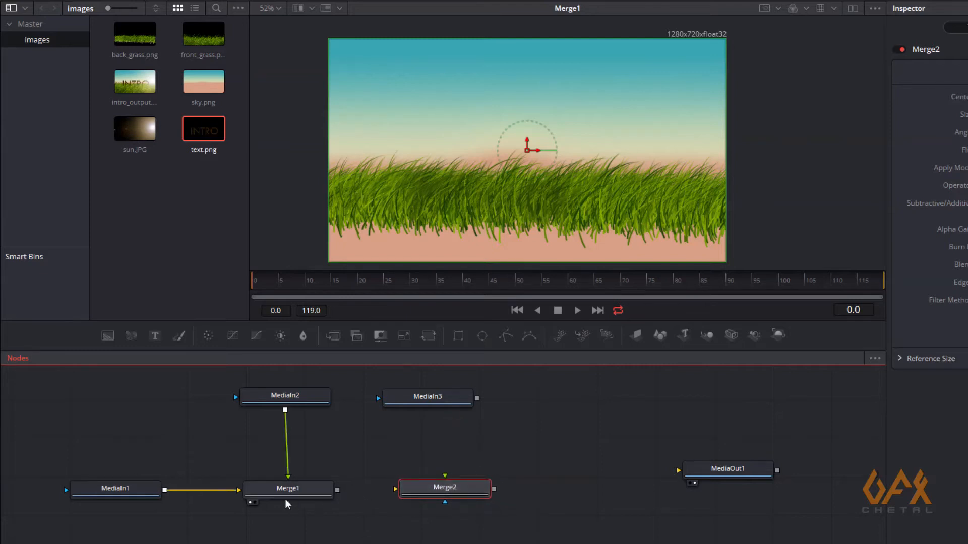
Connect Merge1 as the background and MediaIn3 as the foreground of Merge2, and display Merge2 in the viewer.
left_click_drag(337, 491, 410, 493)
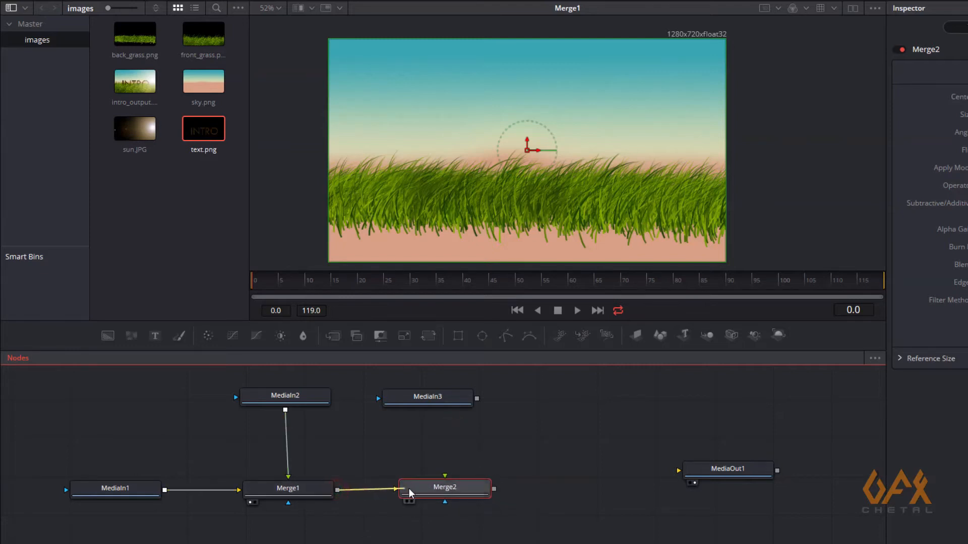
left_click_drag(477, 399, 443, 488)
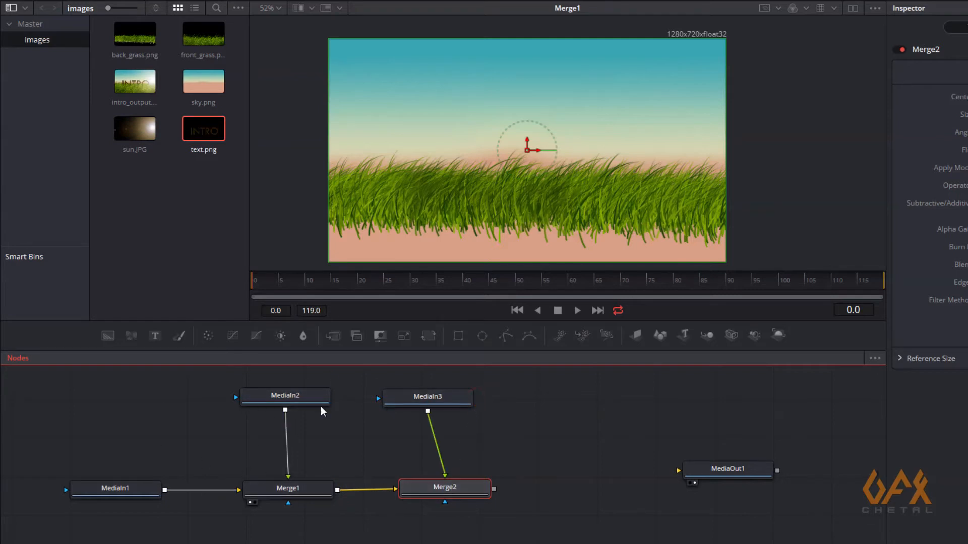
key("1")
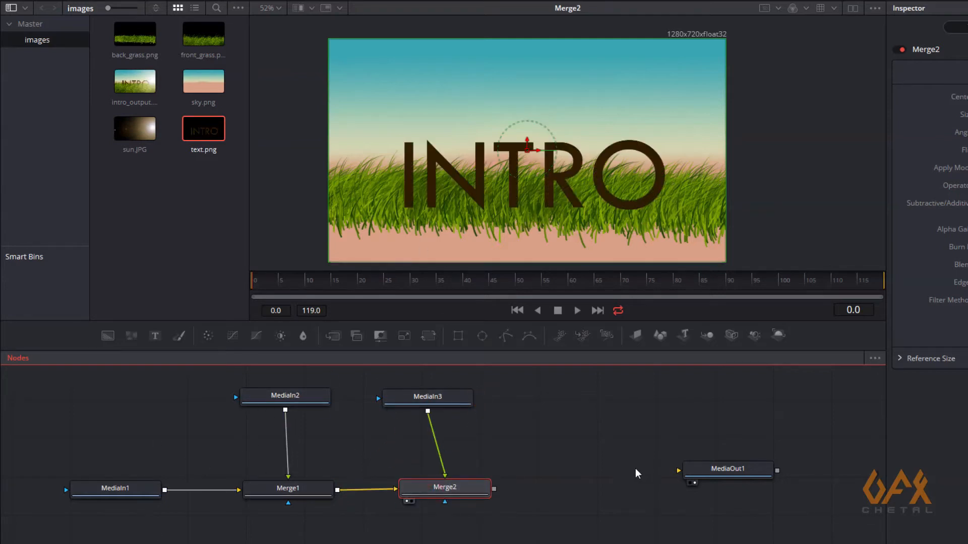
Move MediaOut1 further right, merge front_grass.png over Merge2's output through a new Merge node, and display that node in the viewer.
left_click_drag(702, 483, 666, 468)
left_click(470, 468)
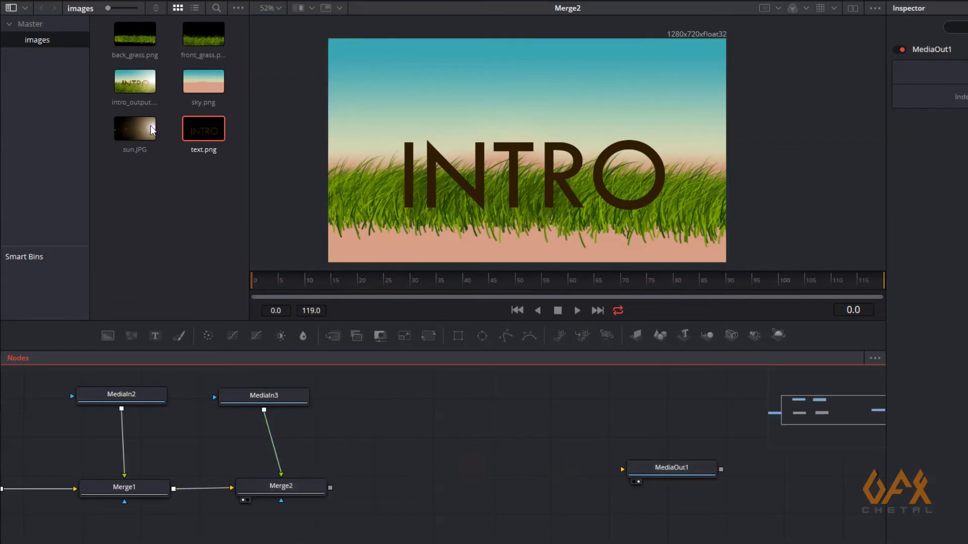
left_click_drag(192, 35, 403, 449)
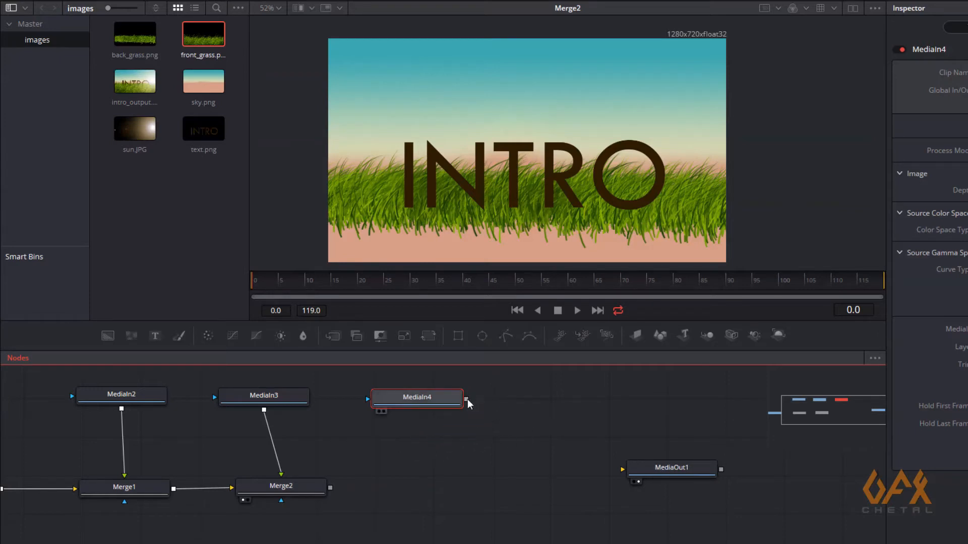
left_click_drag(468, 399, 333, 486)
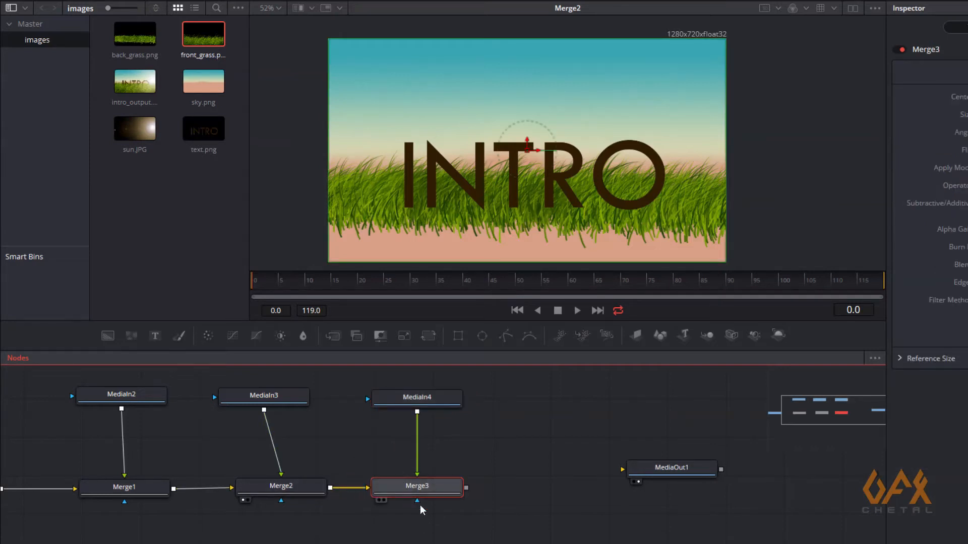
left_click_drag(453, 174, 453, 174)
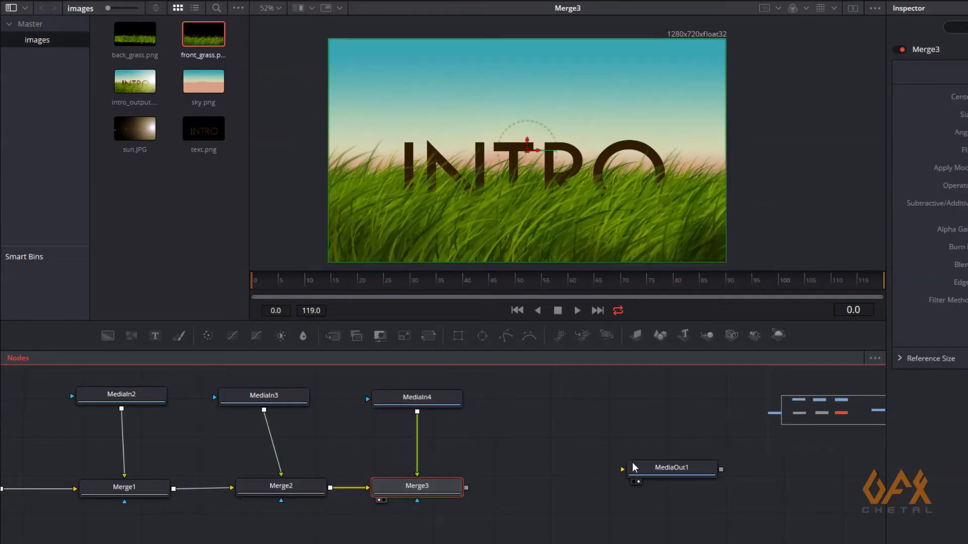
Shift MediaOut1 right again, merge sun.JPG over Merge3's output, and display the new Merge node in the viewer.
left_click_drag(648, 469, 716, 472)
left_click(584, 465)
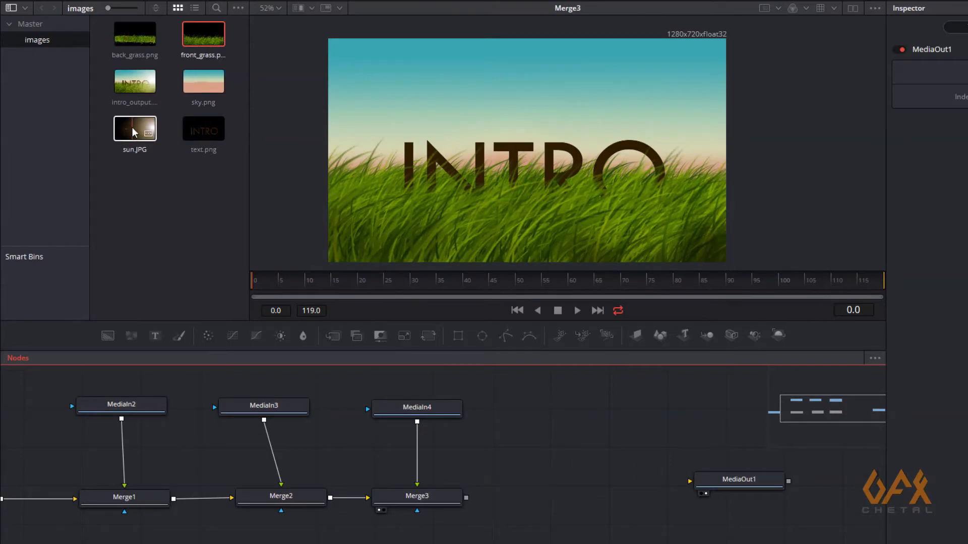
left_click_drag(129, 128, 467, 498)
left_click_drag(554, 318, 552, 242)
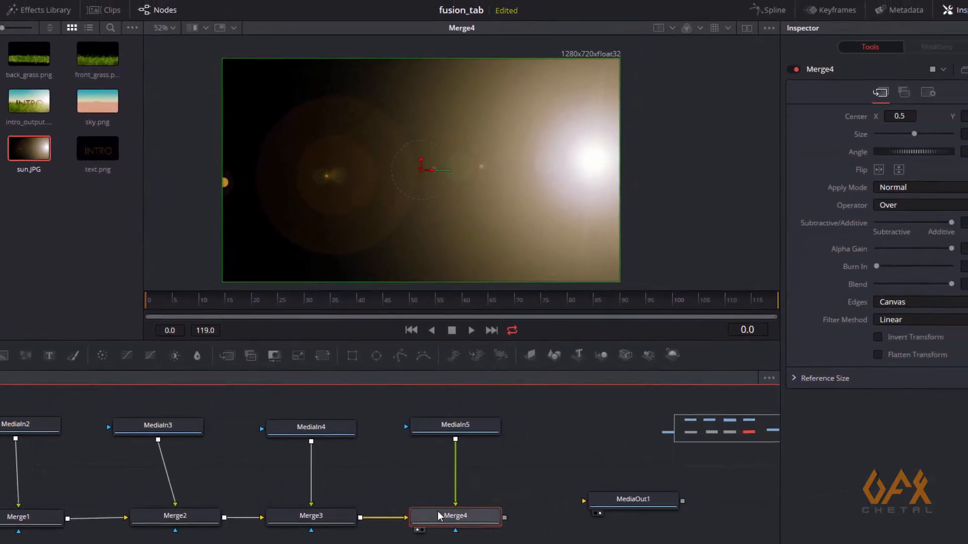
Set the Apply Mode of Merge4, which carries the sun image, to Screen.
left_click(552, 497)
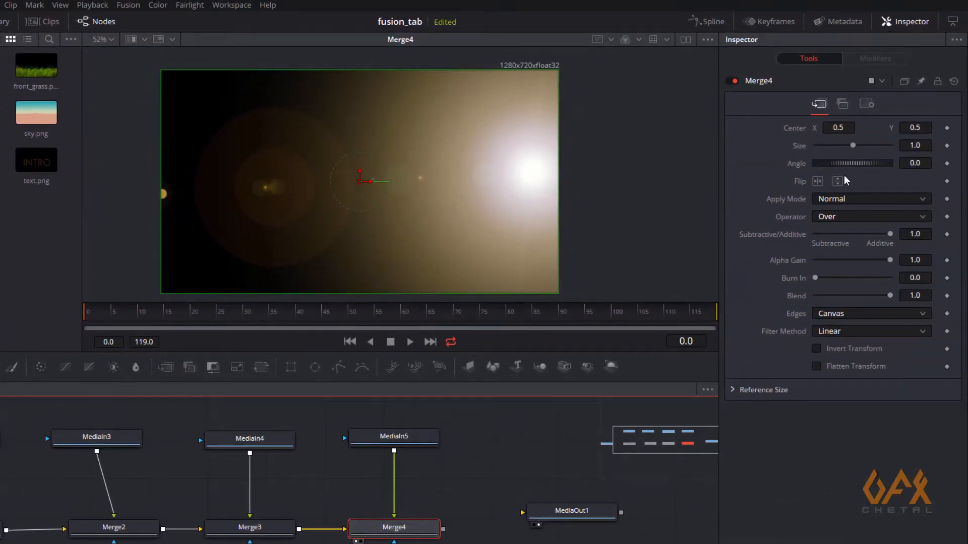
left_click(341, 495)
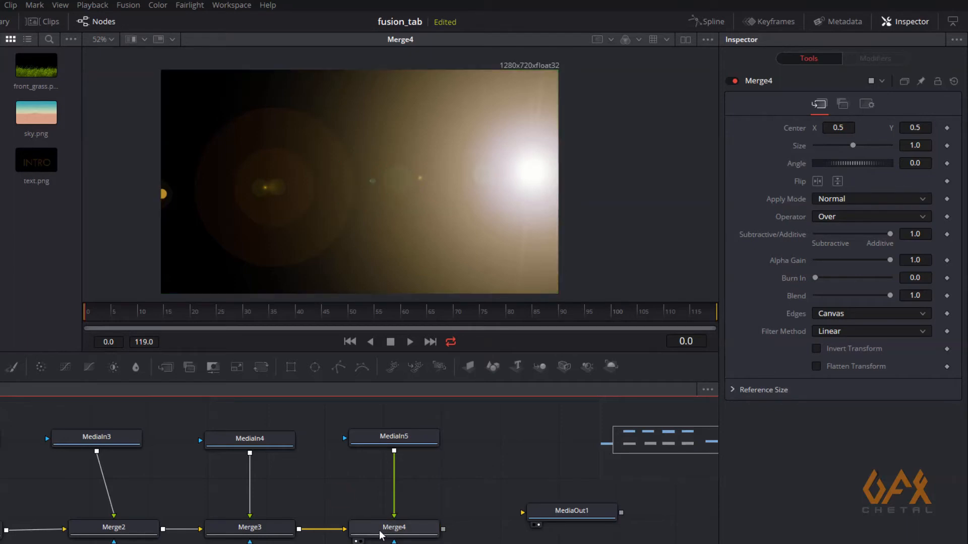
left_click(381, 535)
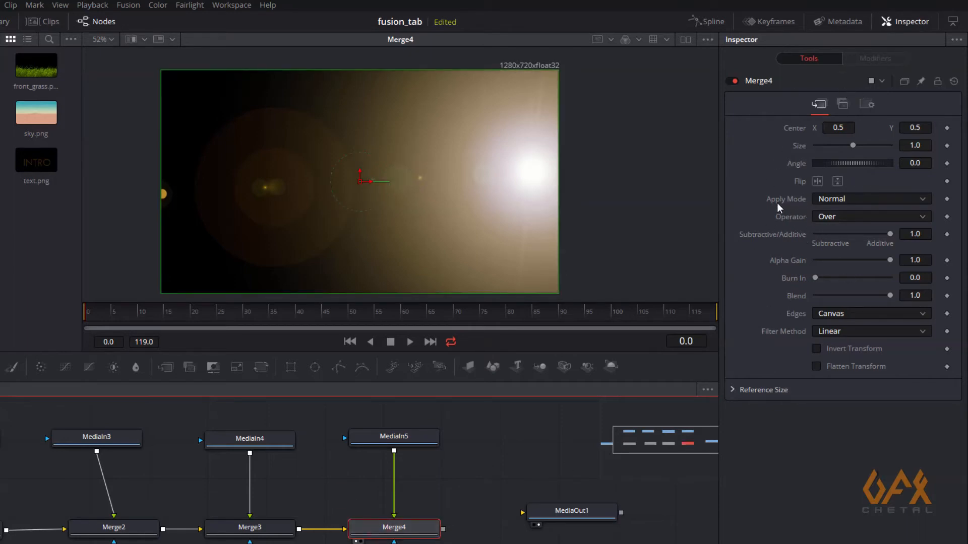
left_click(836, 199)
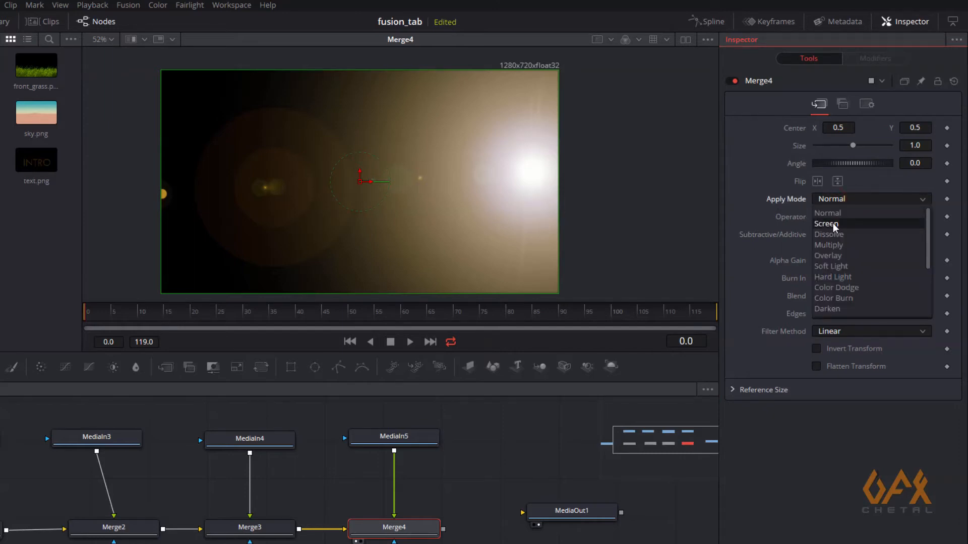
left_click(833, 224)
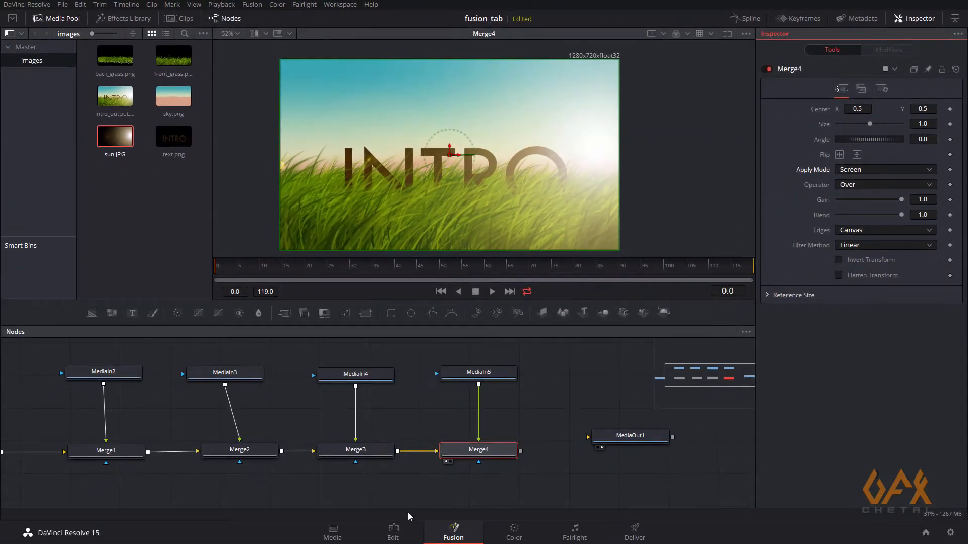
On the Edit page, place the Introduction composition from the Master bin on Video 1, after the layered clips.
left_click(396, 531)
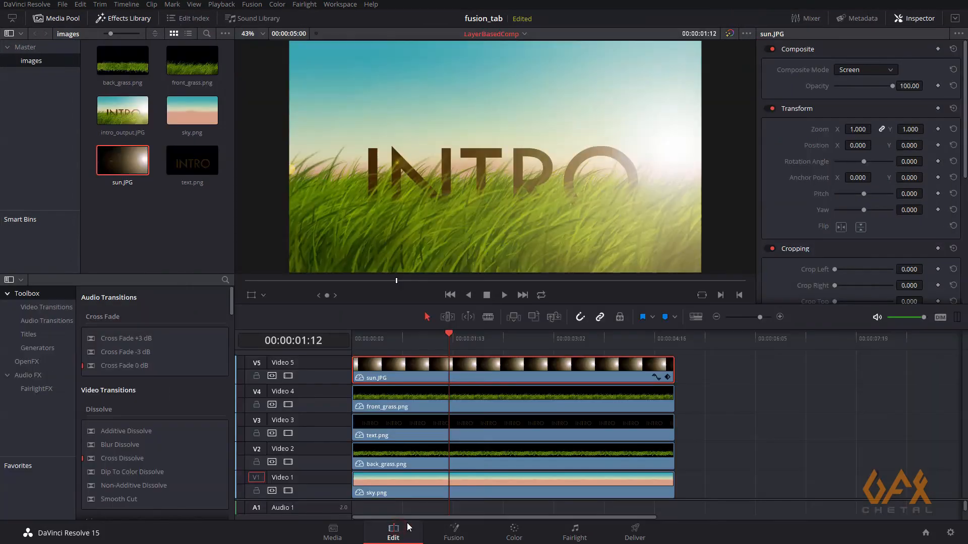
left_click(35, 47)
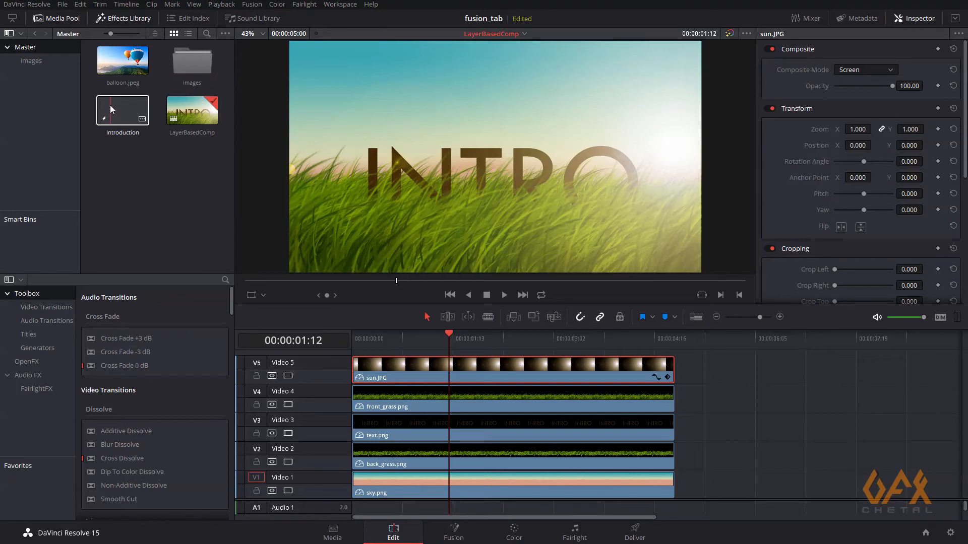
left_click_drag(110, 108, 717, 484)
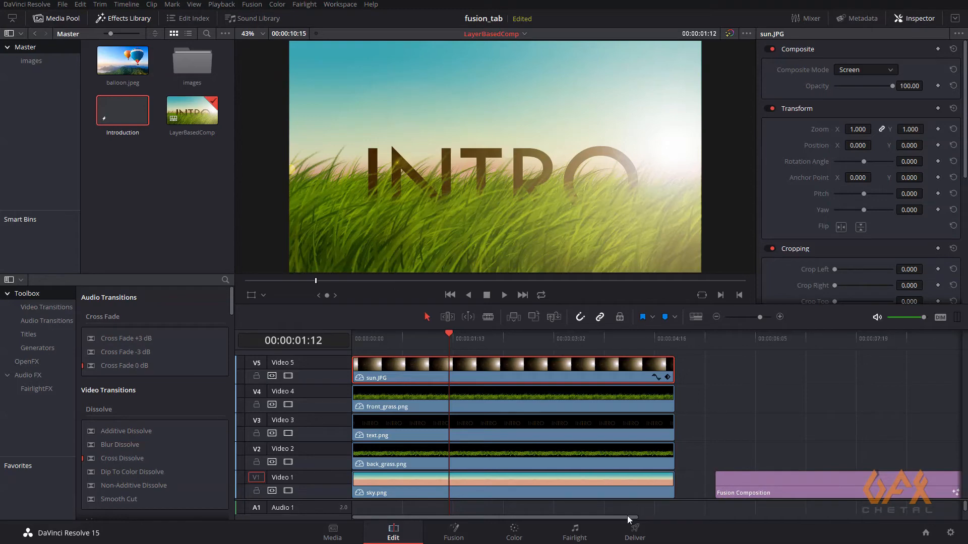
left_click_drag(627, 518, 706, 486)
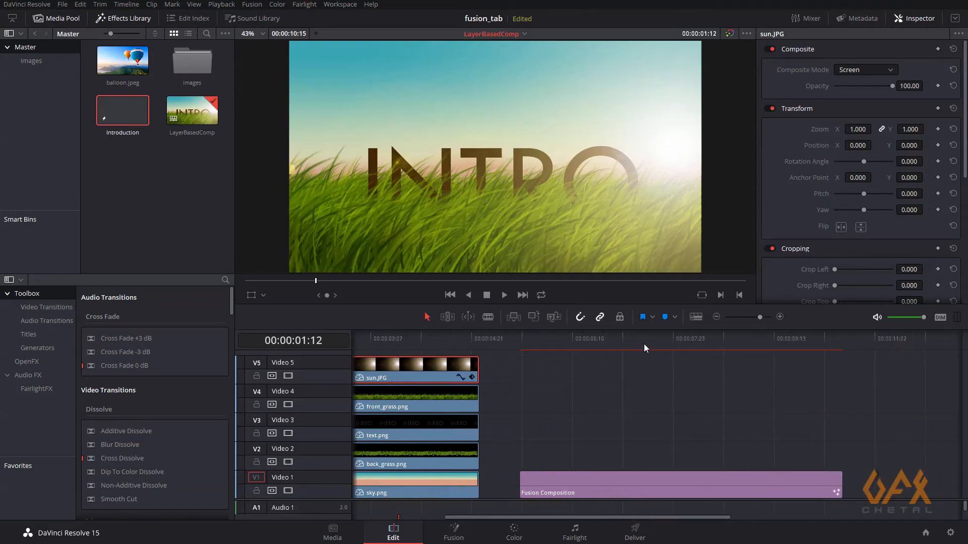
Move the playhead over the Introduction composition clip to check its output, select the clip and open it on the Fusion page.
left_click(644, 342)
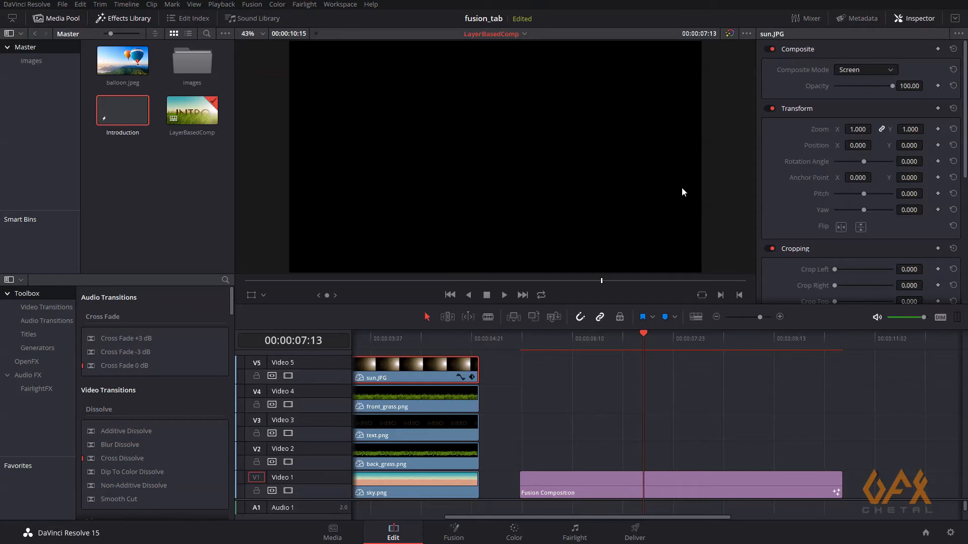
left_click(679, 338)
left_click(666, 479)
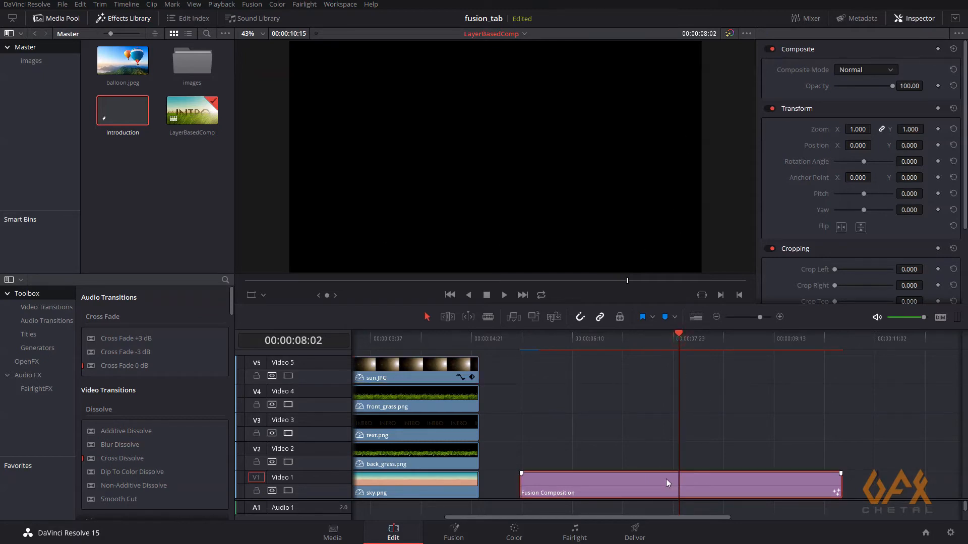
left_click(456, 533)
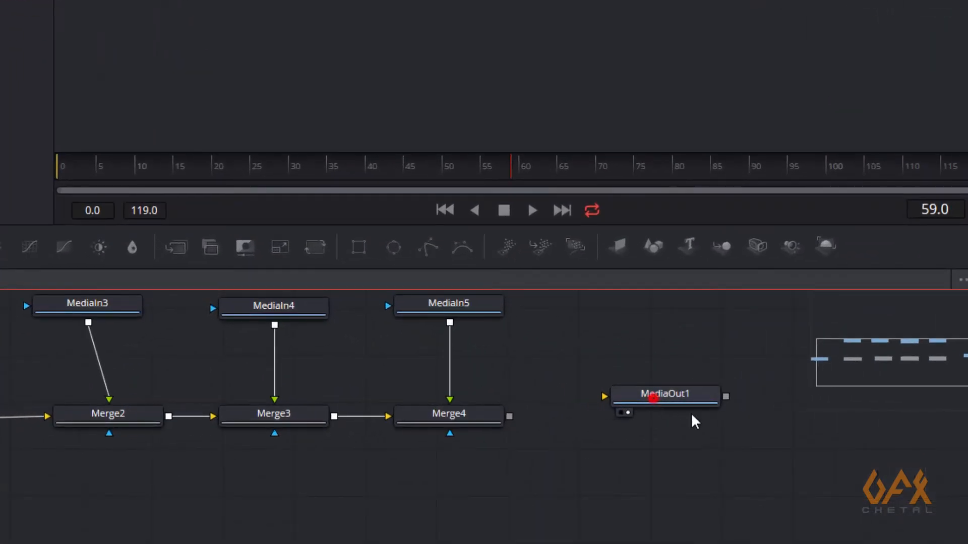
Reposition MediaOut1 to the right of Merge4 and level with it, and display Merge4 in the viewer.
left_click_drag(695, 421, 728, 434)
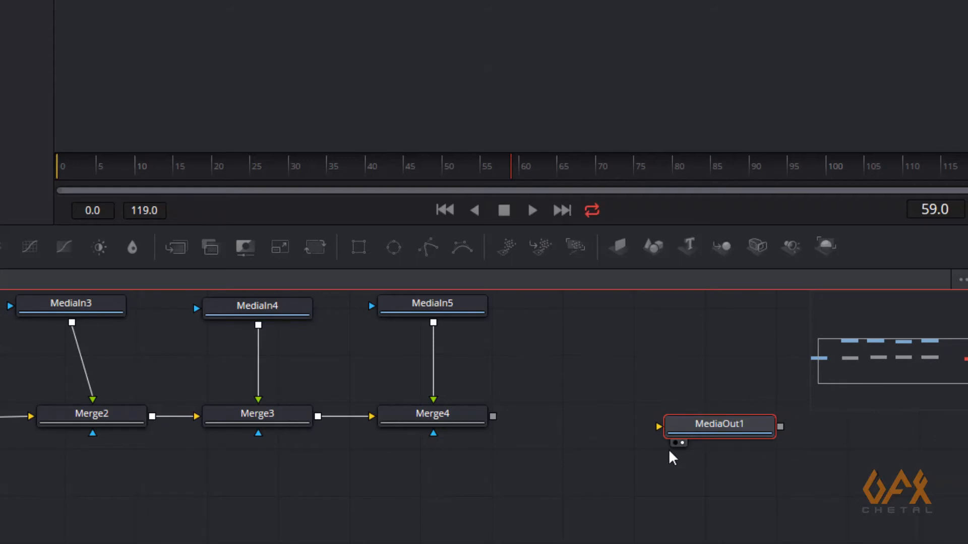
left_click_drag(612, 455, 455, 471)
left_click_drag(553, 444, 592, 431)
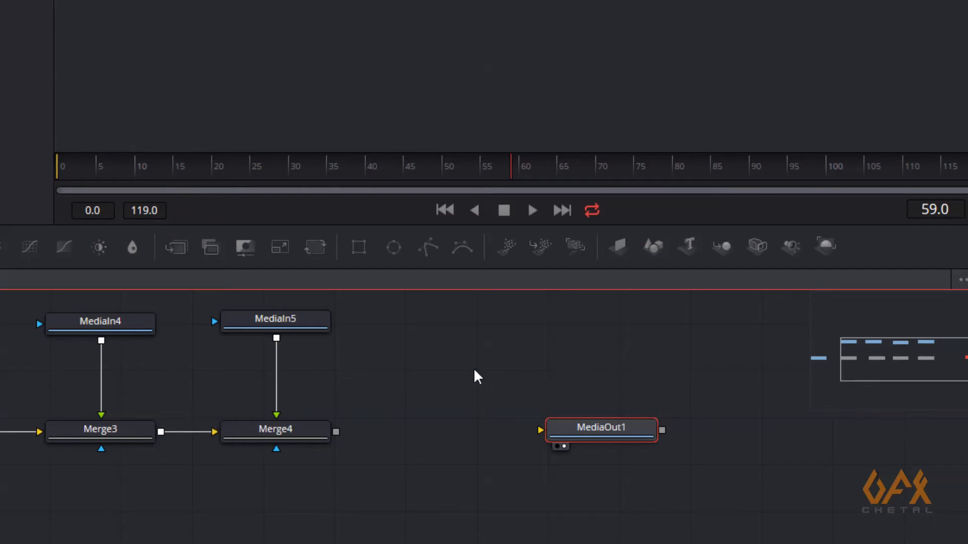
left_click(291, 431)
key("1")
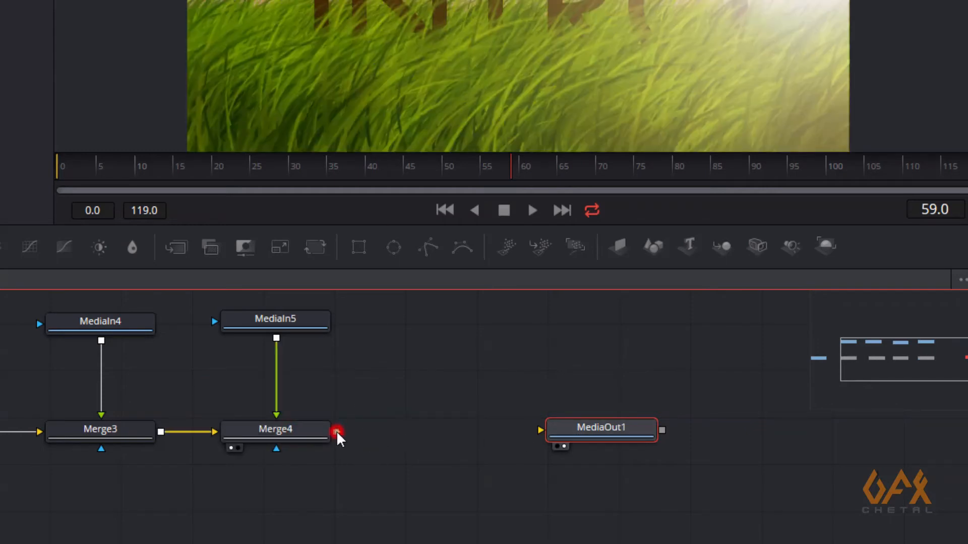
Connect Merge4's output to MediaOut1 and scrub the Introduction composition clip on the Edit page to check the result.
left_click_drag(337, 432, 499, 435)
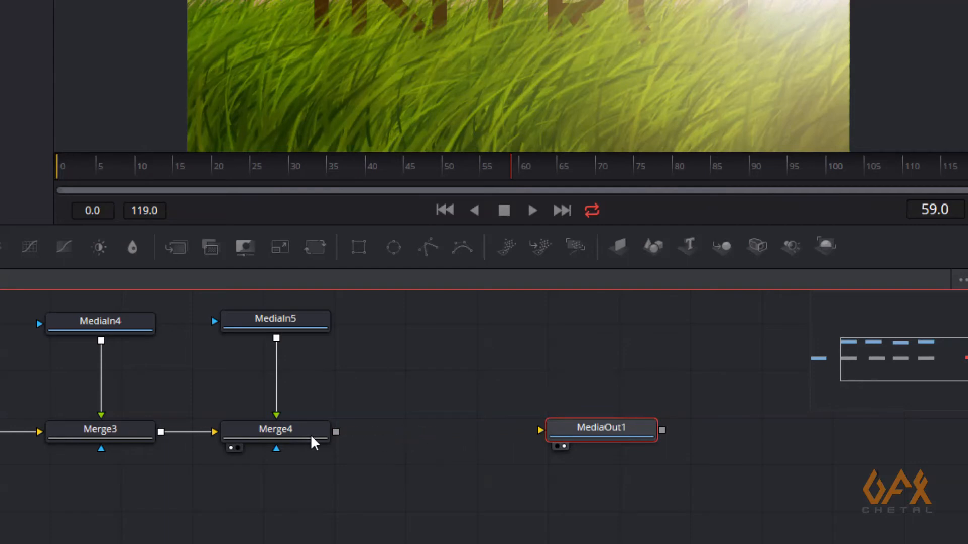
left_click_drag(335, 433, 580, 437)
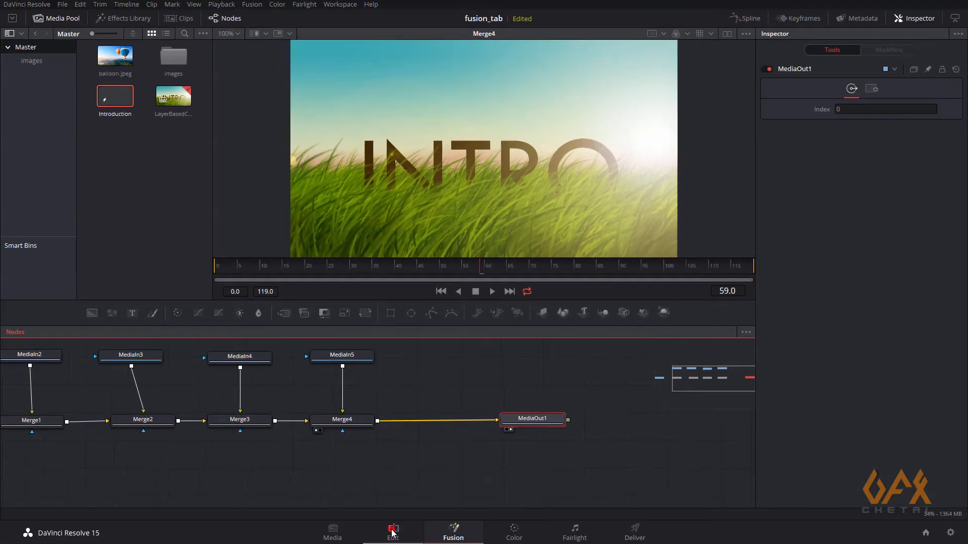
left_click(393, 533)
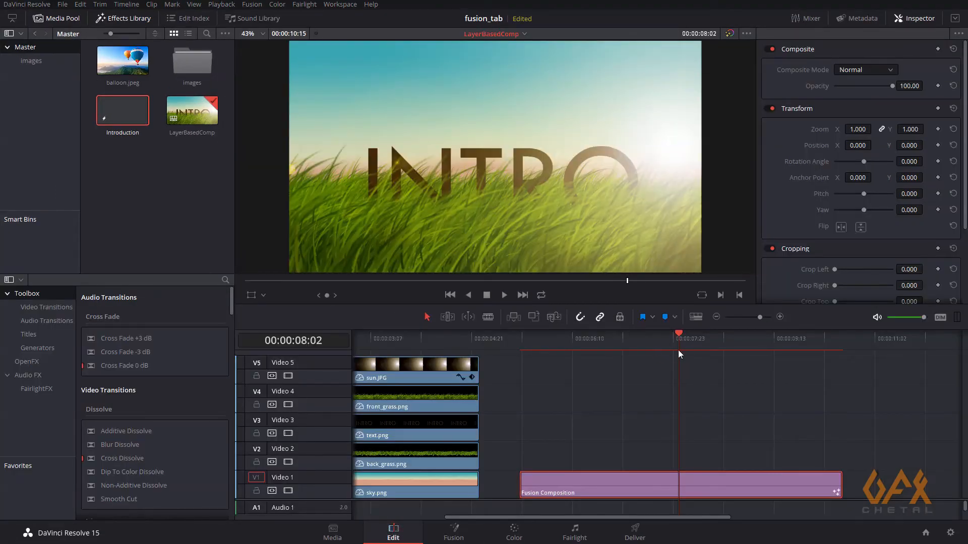
left_click_drag(686, 341, 623, 450)
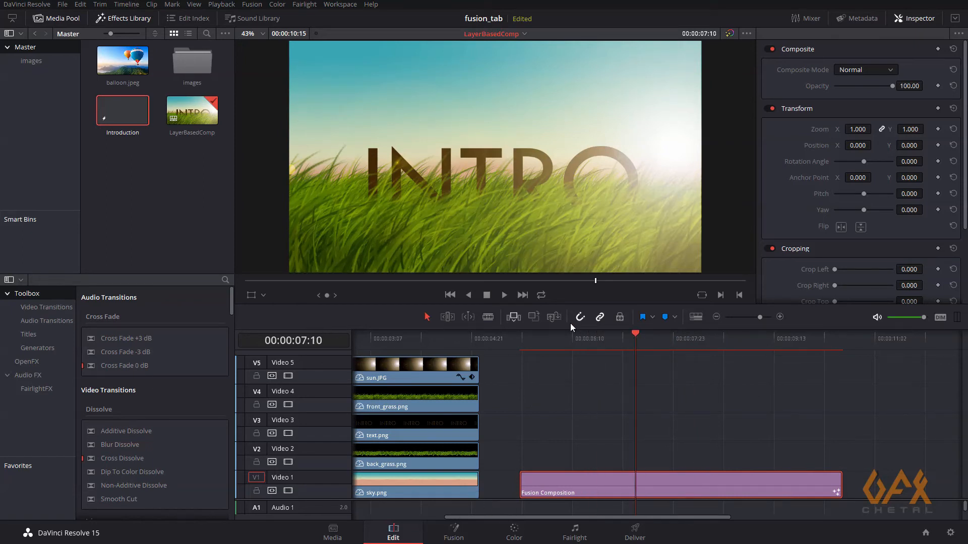
Place balloon.jpeg from the Master bin on Video 1, a short gap after the Fusion composition clip.
left_click_drag(515, 521, 658, 519)
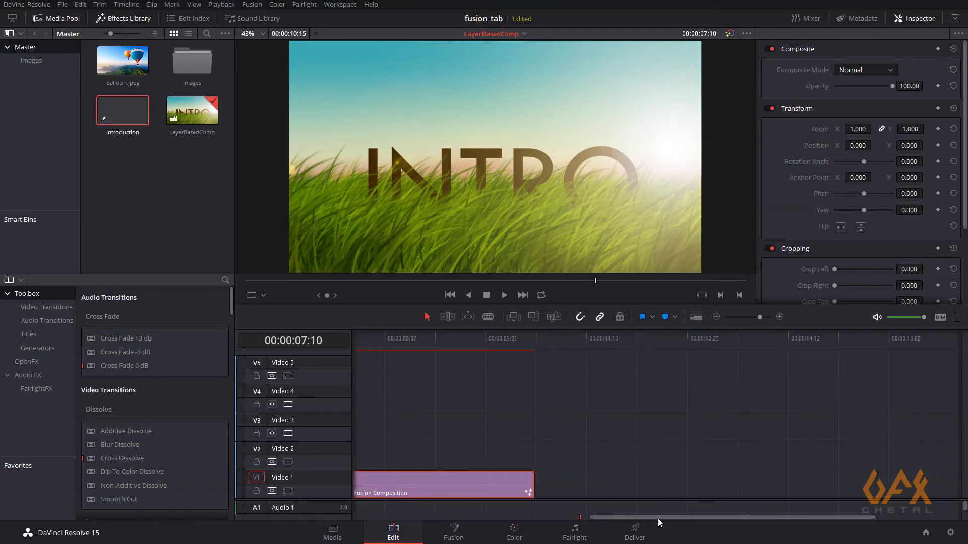
left_click(582, 343)
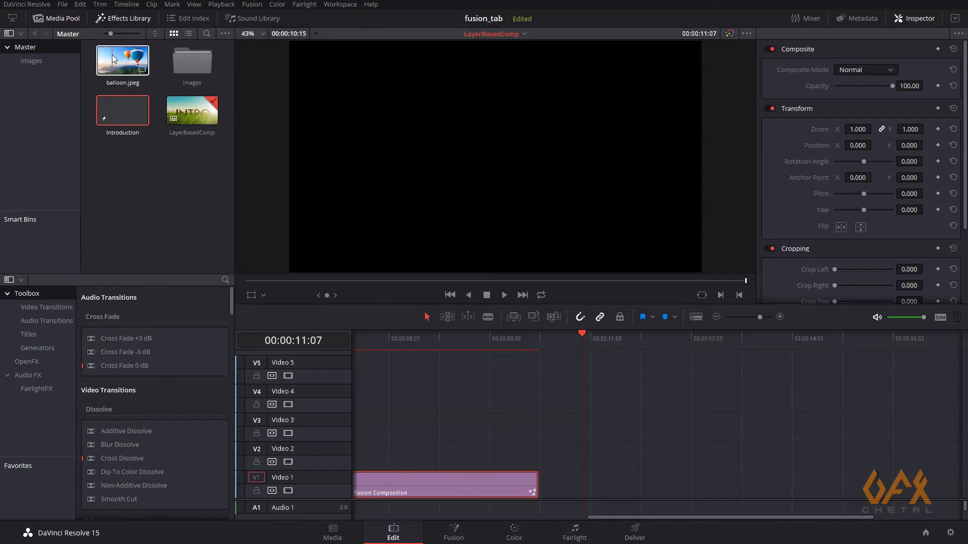
left_click_drag(114, 58, 587, 492)
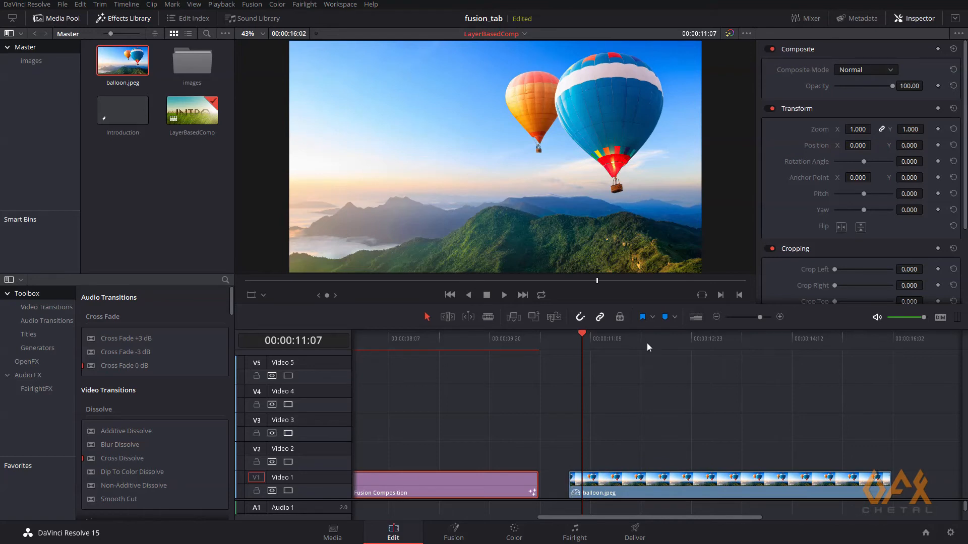
Put the playhead at 00:00:13:00 over the balloon.jpeg clip, select only that clip and open it on the Fusion page.
left_click(691, 345)
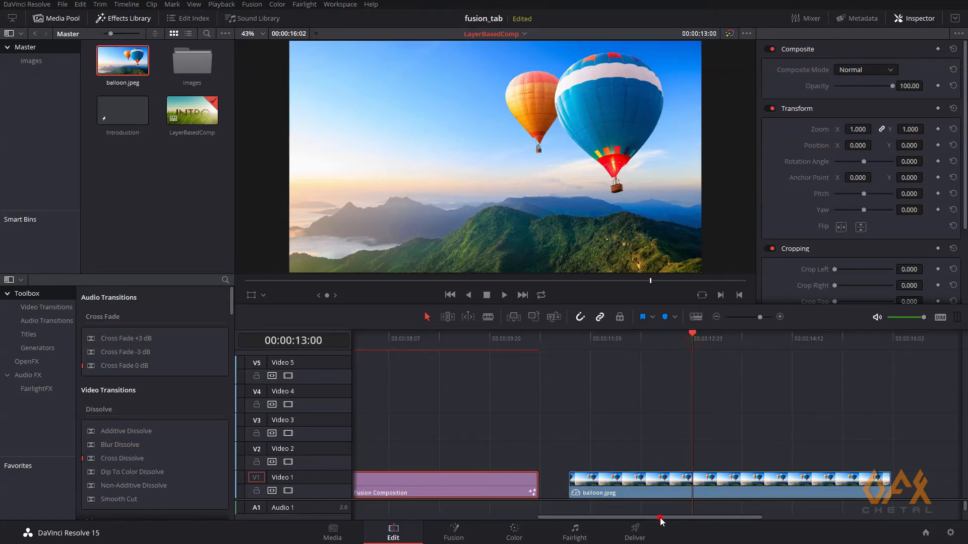
left_click_drag(662, 519, 685, 519)
left_click(607, 434)
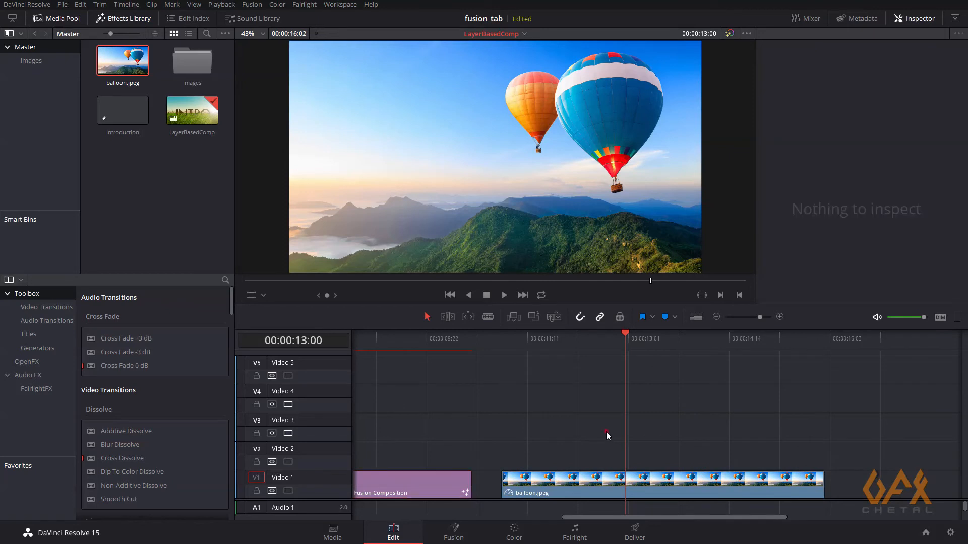
left_click(609, 482)
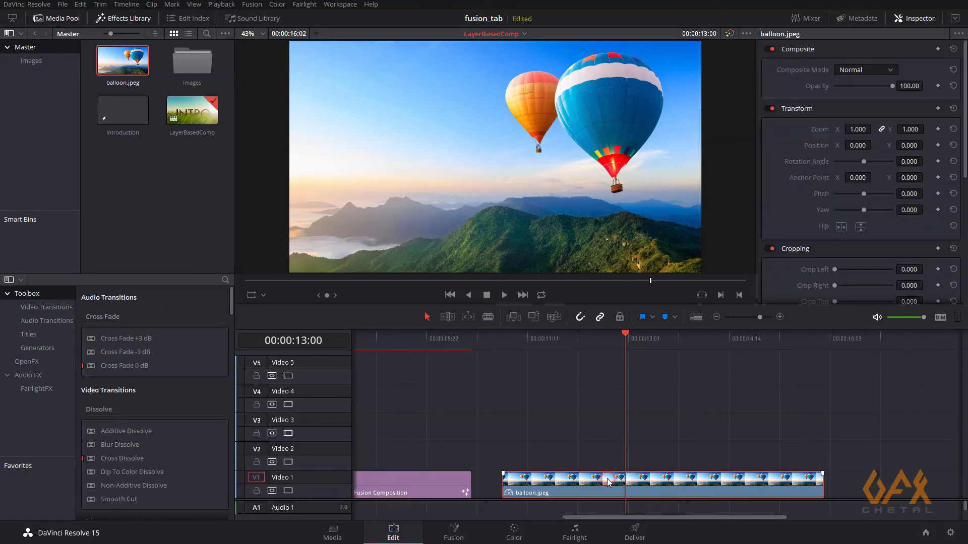
left_click(453, 532)
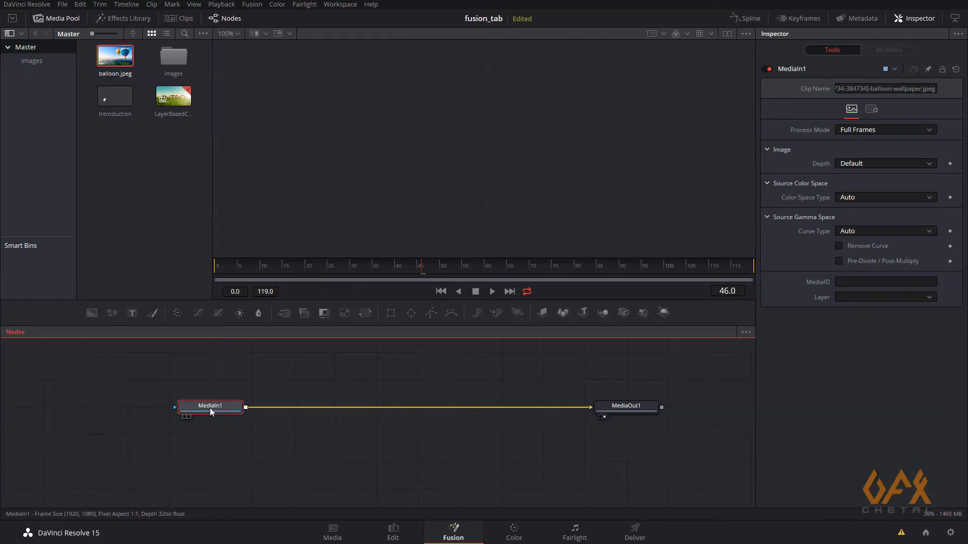
View MediaIn1 and MediaOut1 one after the other in the viewer, and shift the MediaIn1 node slightly.
left_click_drag(206, 406, 542, 122)
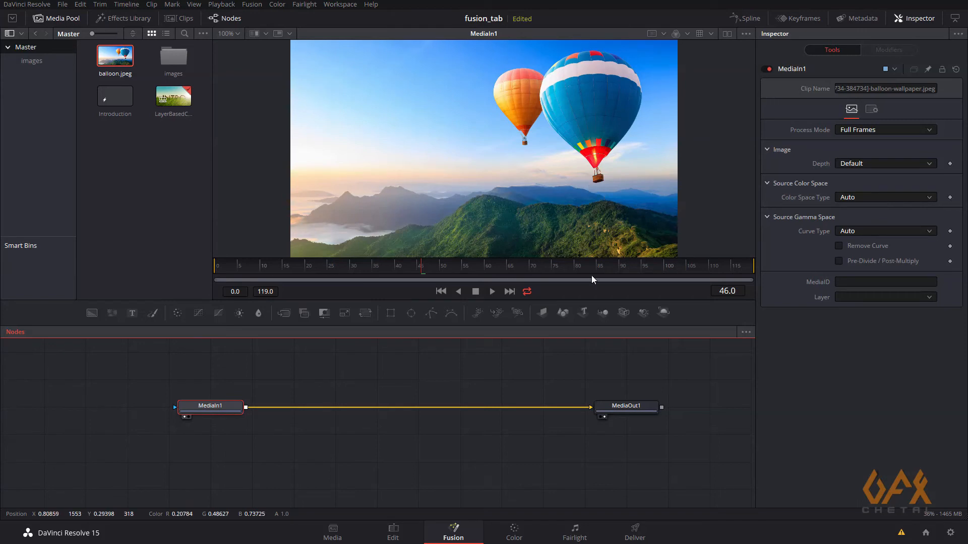
left_click_drag(636, 410, 630, 223)
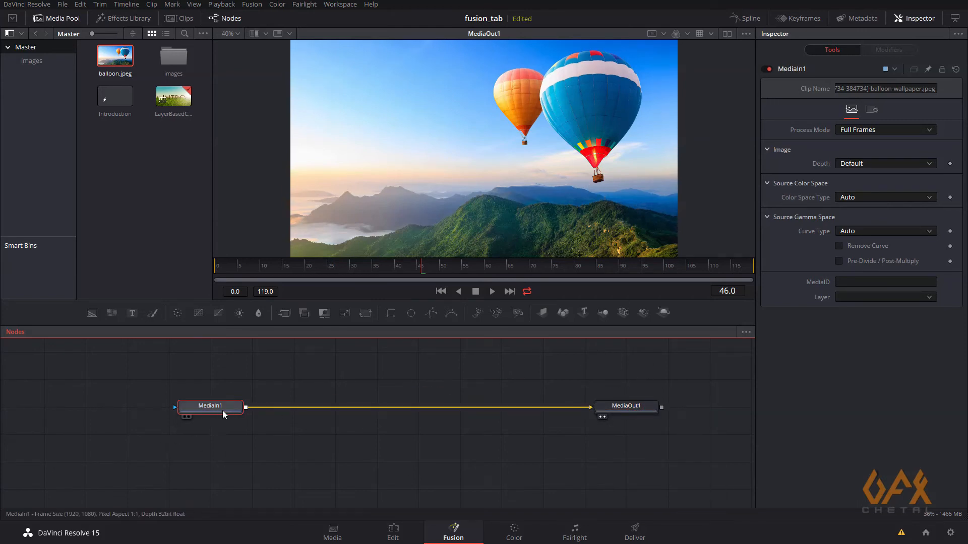
left_click_drag(224, 414, 229, 410)
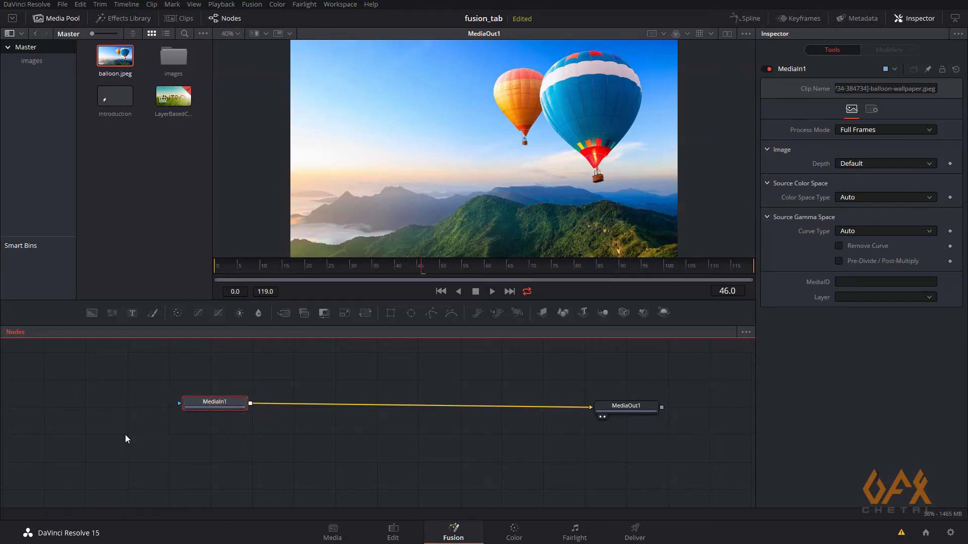
left_click_drag(181, 423, 172, 434)
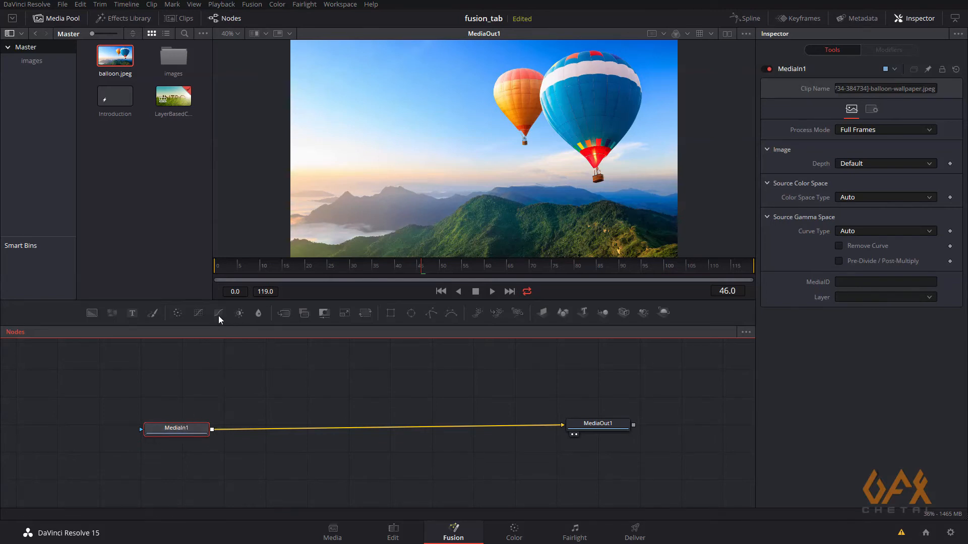
Insert a ColorCorrector between MediaIn1 and MediaOut1, display it in the viewer and set its Hue to -0.08.
left_click(179, 312)
left_click_drag(264, 429, 464, 117)
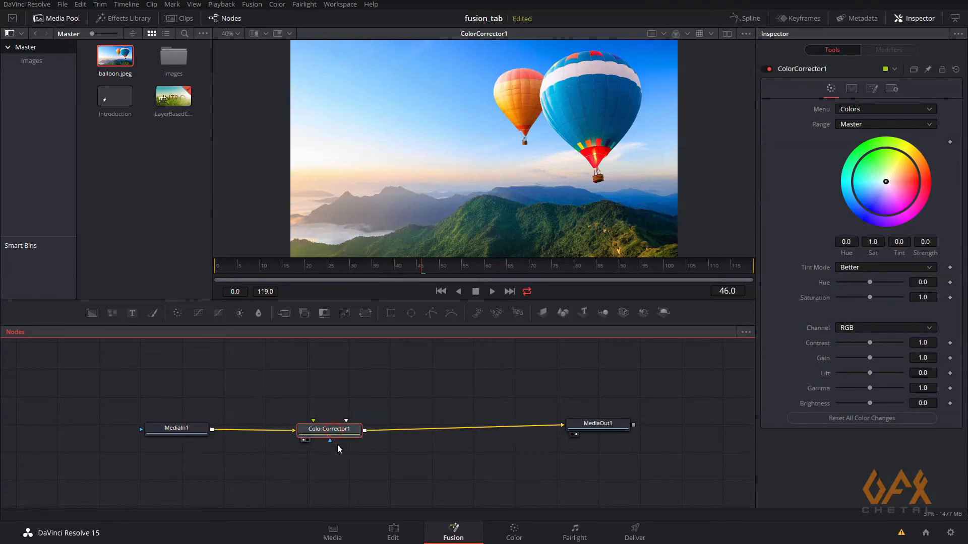
left_click(335, 431)
mouse_move(870, 282)
left_mouse_down()
mouse_move(880, 282)
mouse_move(867, 284)
left_mouse_up()
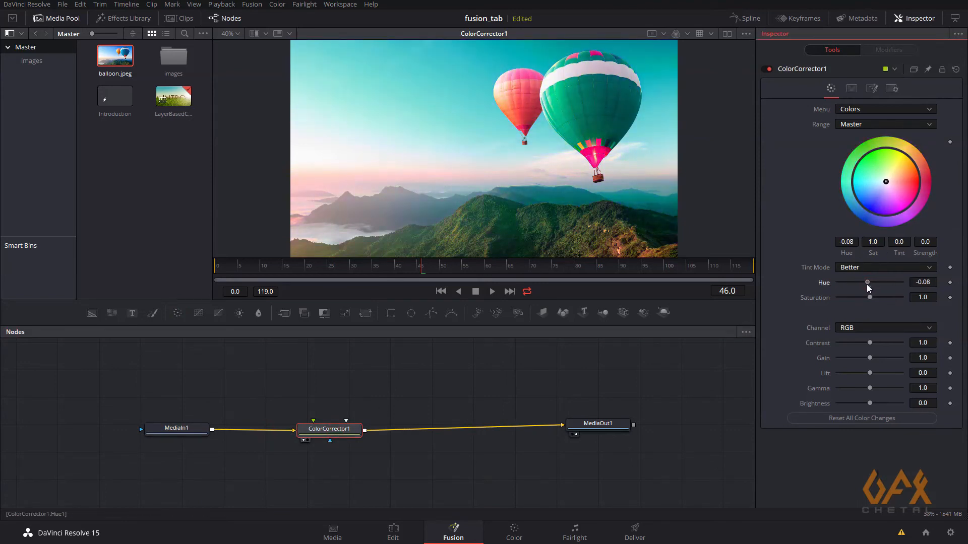
Add an unconnected BSpline mask node above ColorCorrector1 and trace the large balloon's left edge down around its lower tip.
left_click(319, 381)
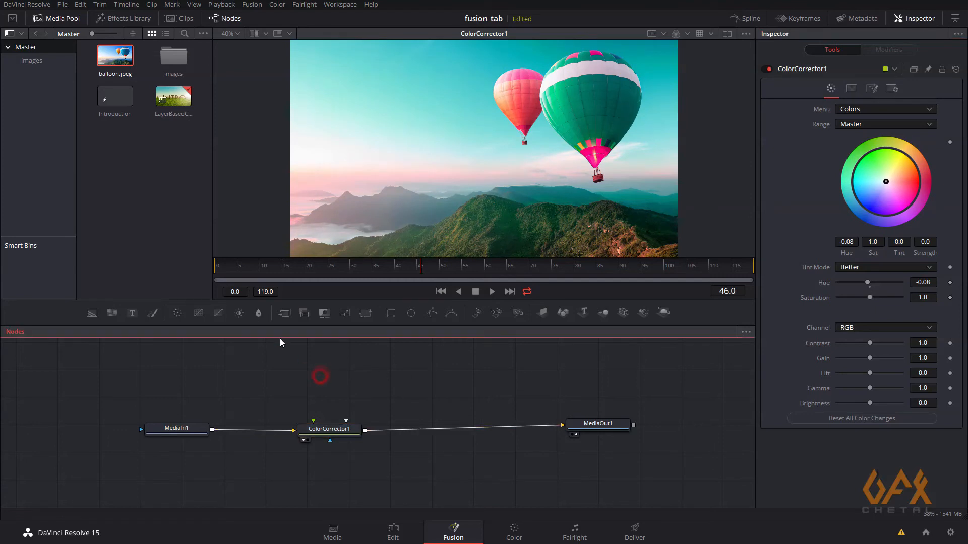
left_click(450, 314)
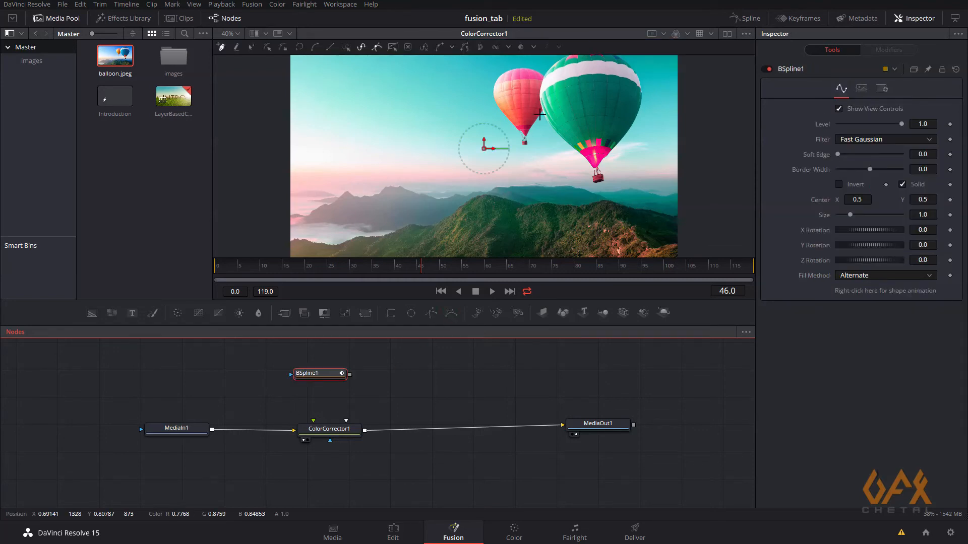
scroll(540, 115, "up", 6)
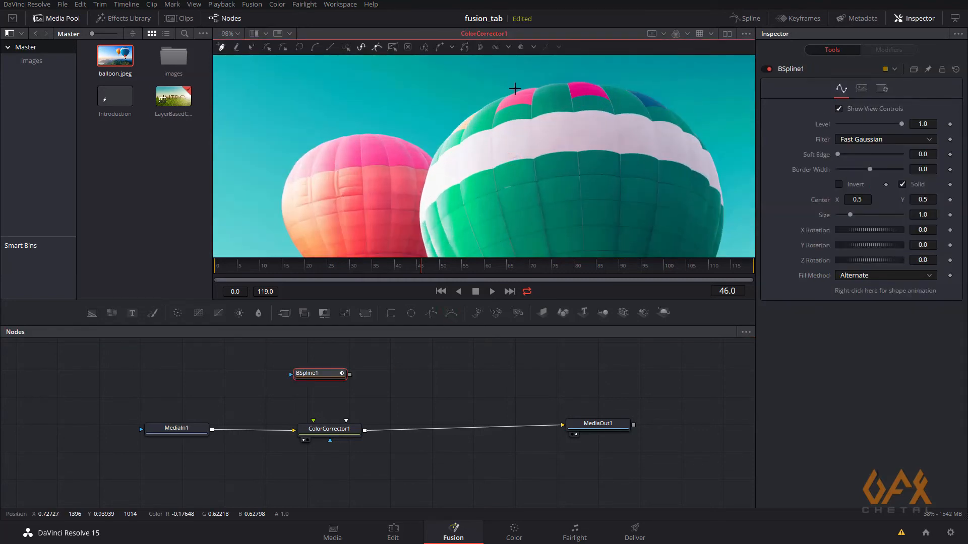
scroll(422, 110, "down", 5)
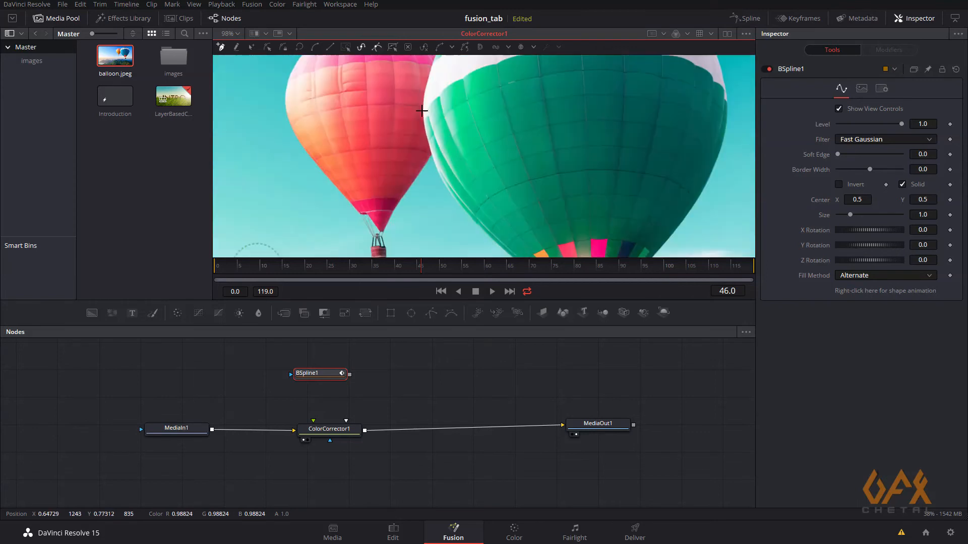
left_click(421, 110)
left_click(436, 169)
left_click_drag(461, 191, 373, 109)
left_click(391, 144)
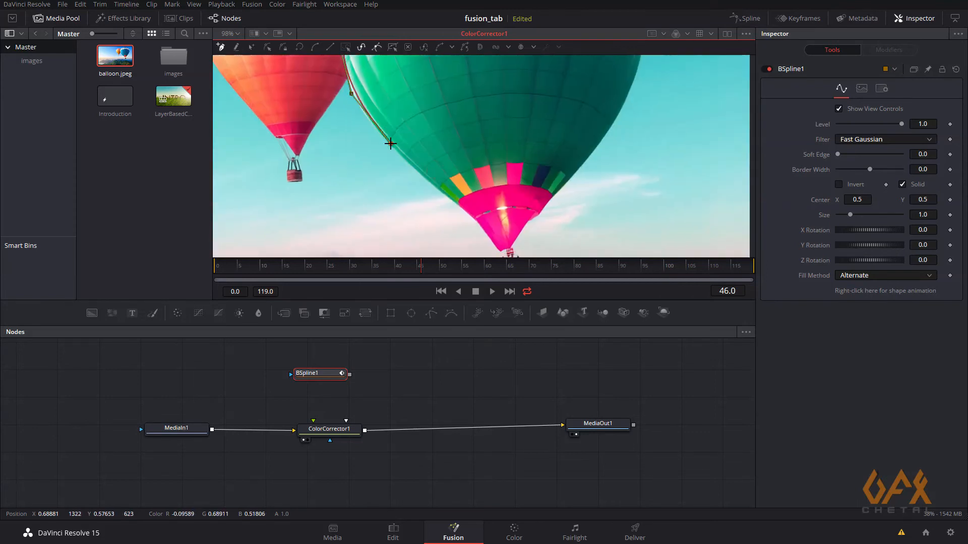
left_click(446, 191)
left_click(487, 229)
left_click(495, 248)
left_click(507, 249)
left_click(523, 224)
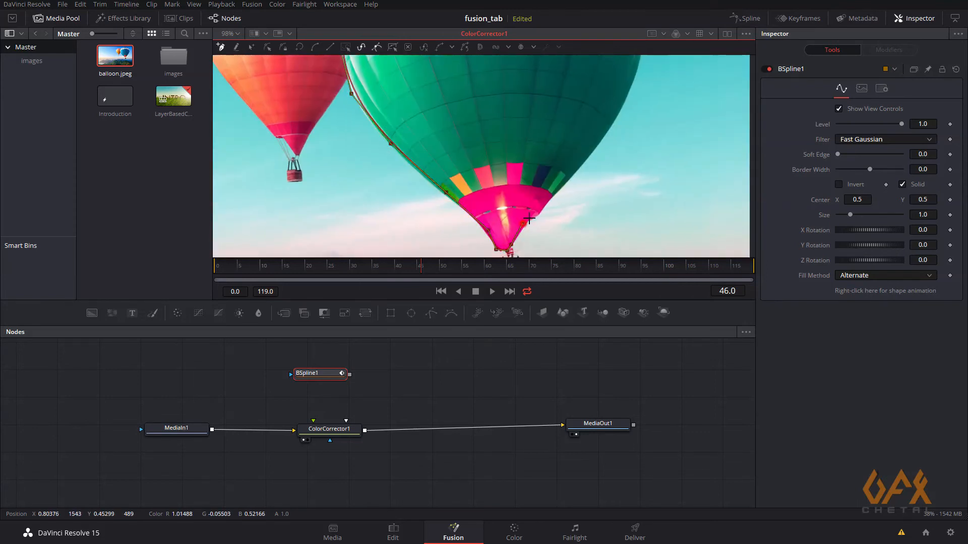
Continue the BSpline up the large balloon's right edge and over its crown, closing the outline at the starting point.
left_click(541, 216)
left_click_drag(584, 162, 548, 201)
left_click(533, 212)
left_click(561, 184)
left_click_drag(574, 106, 556, 177)
left_click(557, 177)
left_click(537, 123)
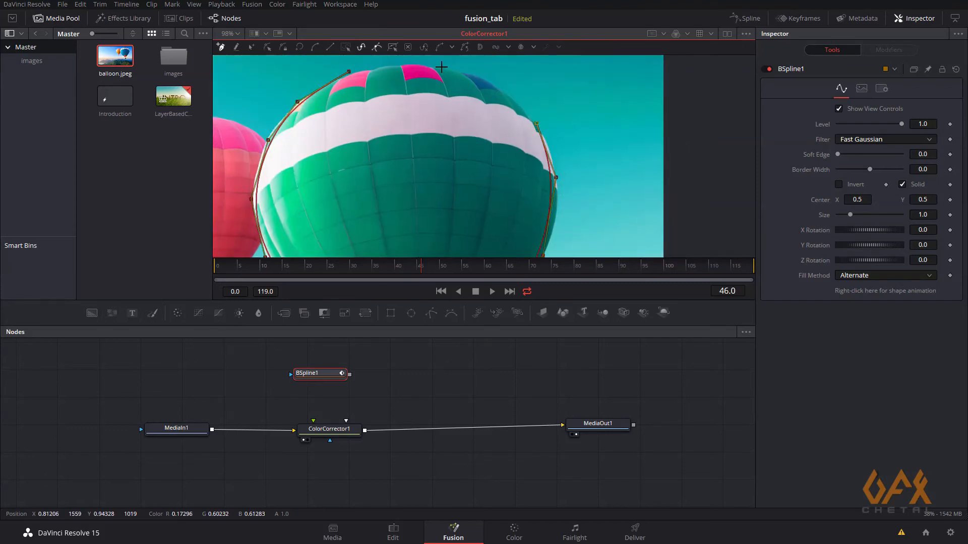
left_click(442, 68)
left_click(388, 67)
left_click(349, 72)
Adjust the BSpline's control points along the crown and both sides so the outline fits the large balloon's edge.
left_click_drag(441, 67, 458, 60)
left_click_drag(536, 123, 547, 121)
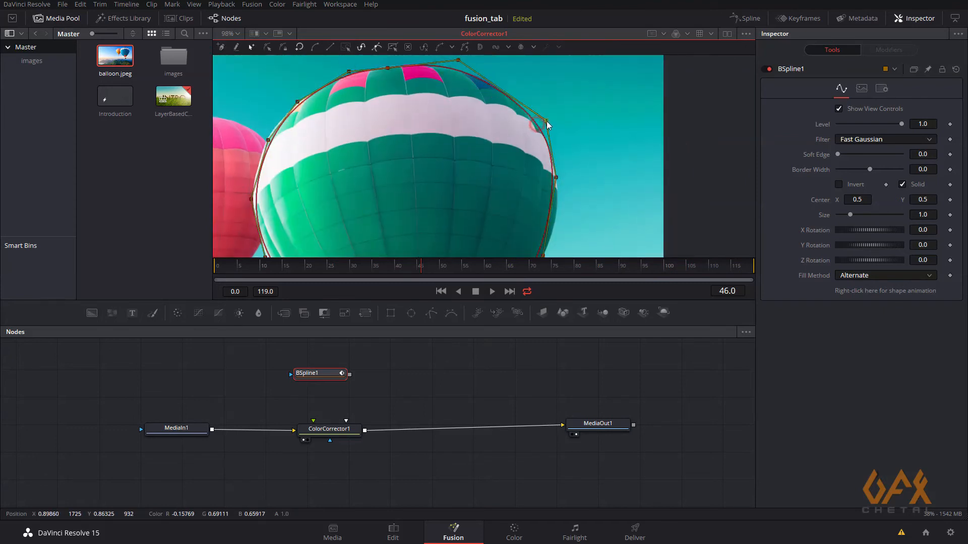
left_click_drag(556, 177, 506, 114)
left_click_drag(471, 204, 488, 153)
left_click_drag(438, 216, 451, 167)
left_click_drag(323, 200, 422, 196)
left_click_drag(370, 145, 367, 146)
left_click_drag(330, 96, 425, 195)
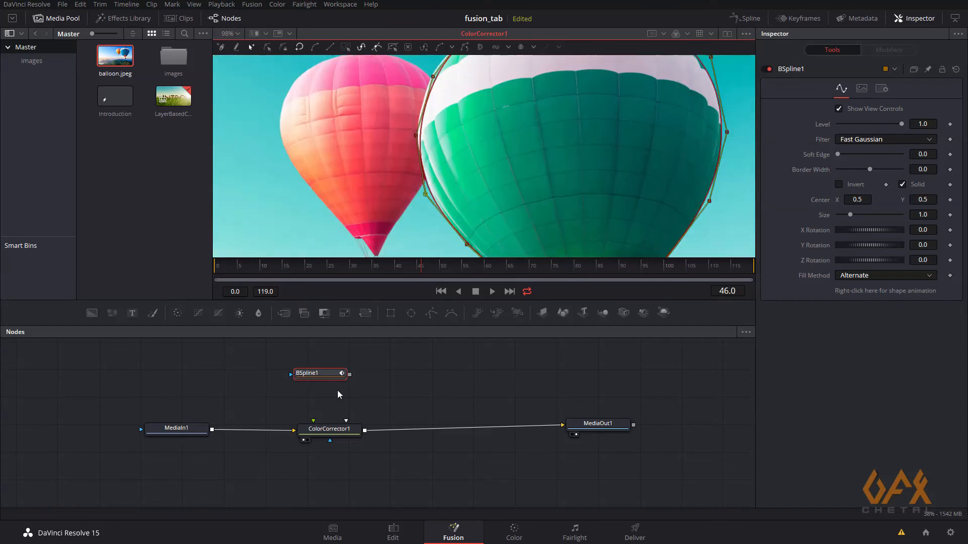
Connect BSpline1 to ColorCorrector1 as its effect mask and set the corrector's Hue to -0.31.
left_click_drag(349, 374, 331, 437)
left_click_drag(453, 164, 526, 147)
scroll(526, 148, "down", 3)
left_click(434, 373)
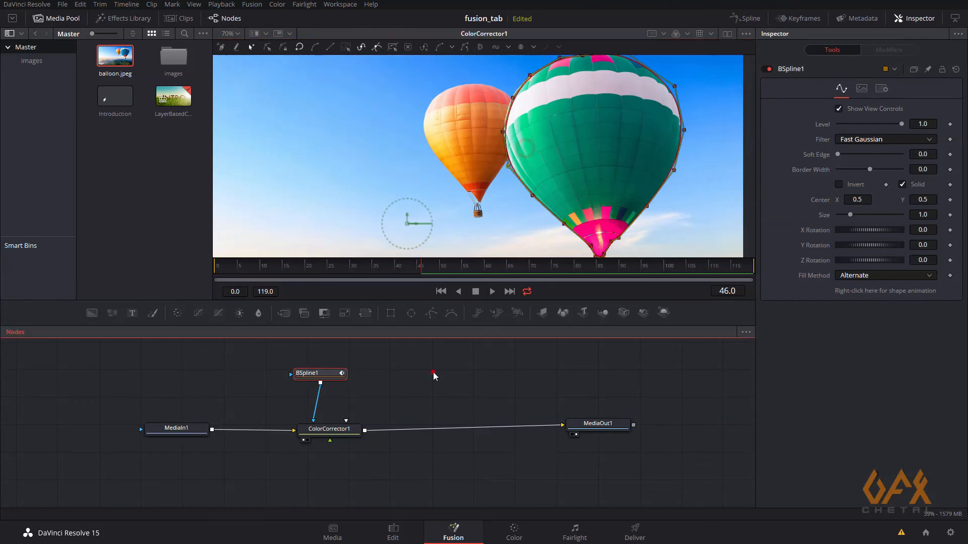
key("ctrl+f")
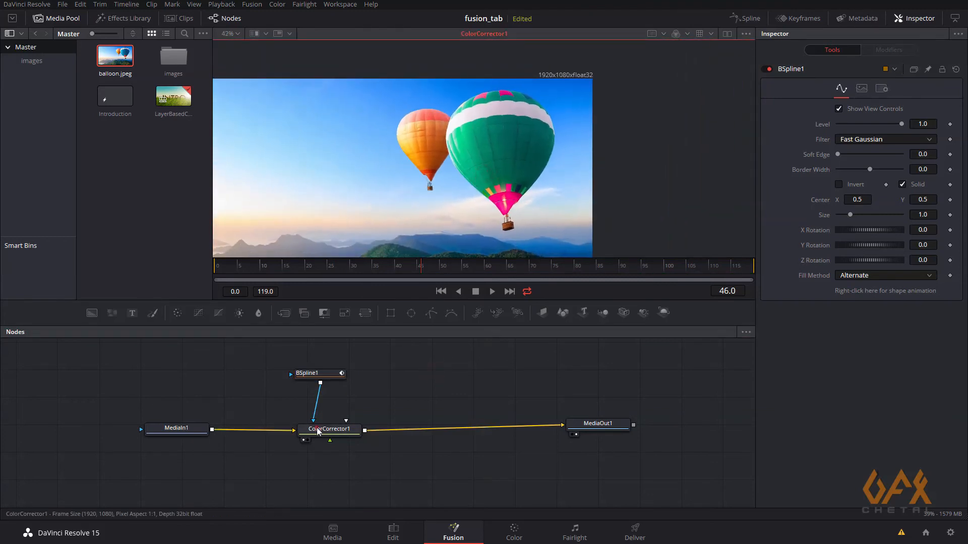
left_click(318, 432)
left_click_drag(870, 283, 859, 285)
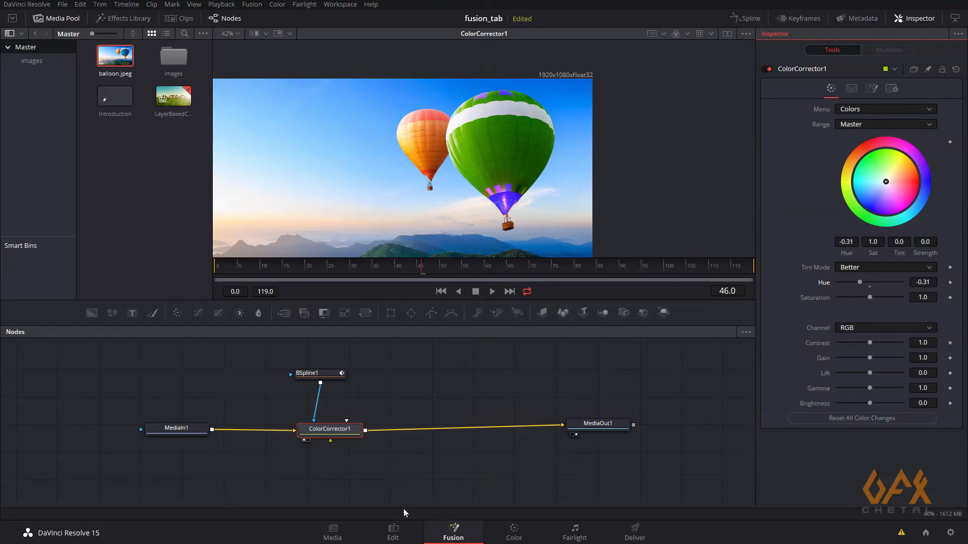
Move MediaOut1 farther right to leave room after ColorCorrector1 in the node graph, and clear the node selection.
left_click_drag(341, 421, 191, 428)
left_click_drag(399, 392, 493, 401)
left_click(391, 390)
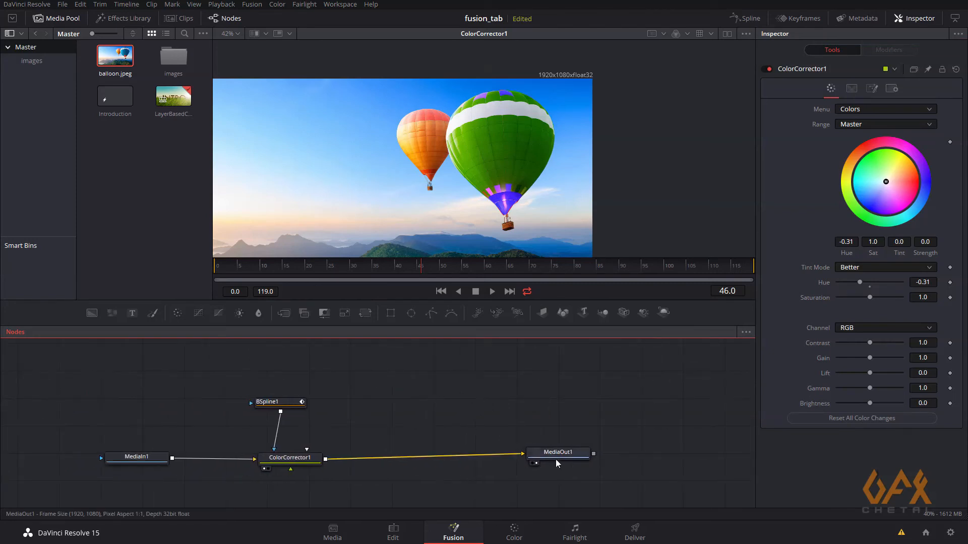
left_click_drag(555, 456, 599, 456)
left_click(449, 390)
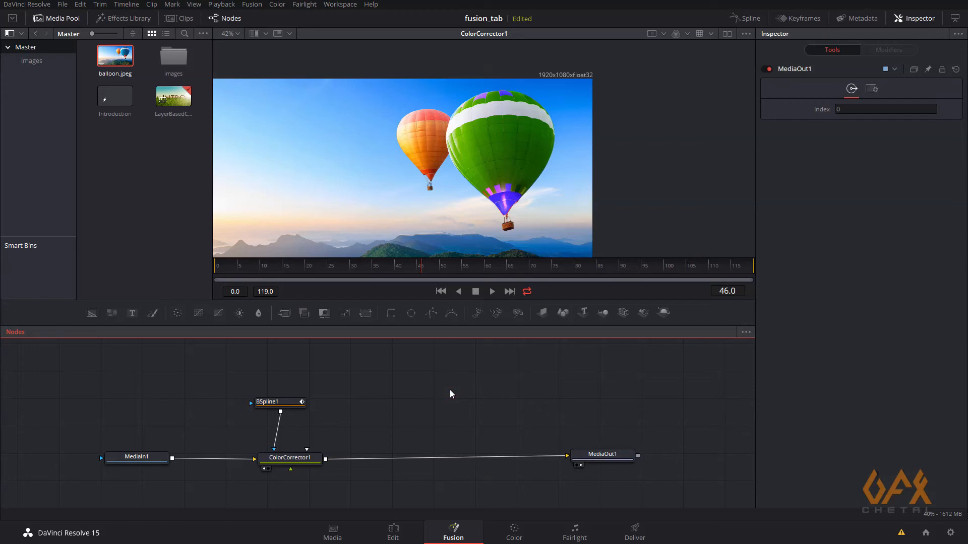
Add a Blur node and place it just above the connection between ColorCorrector1 and MediaOut1.
key("shift+space")
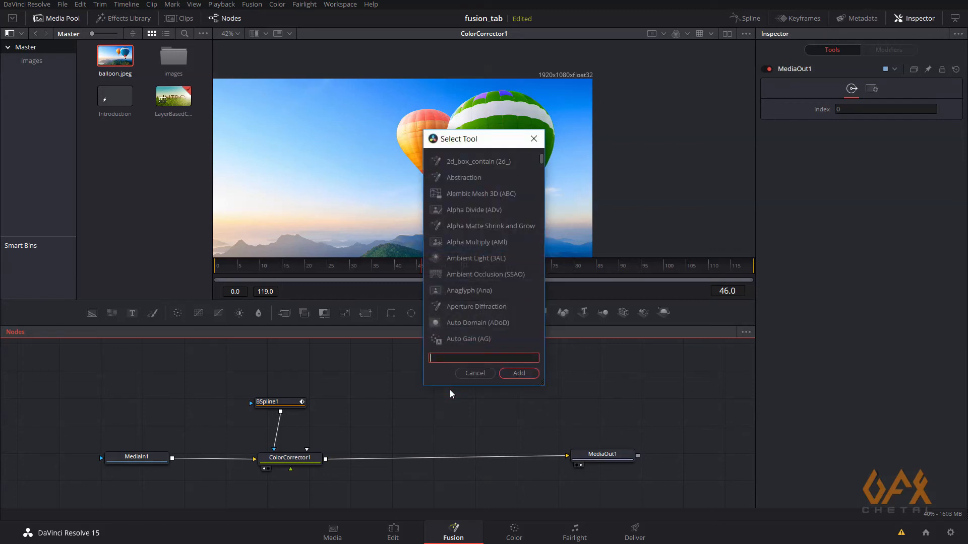
type("blur")
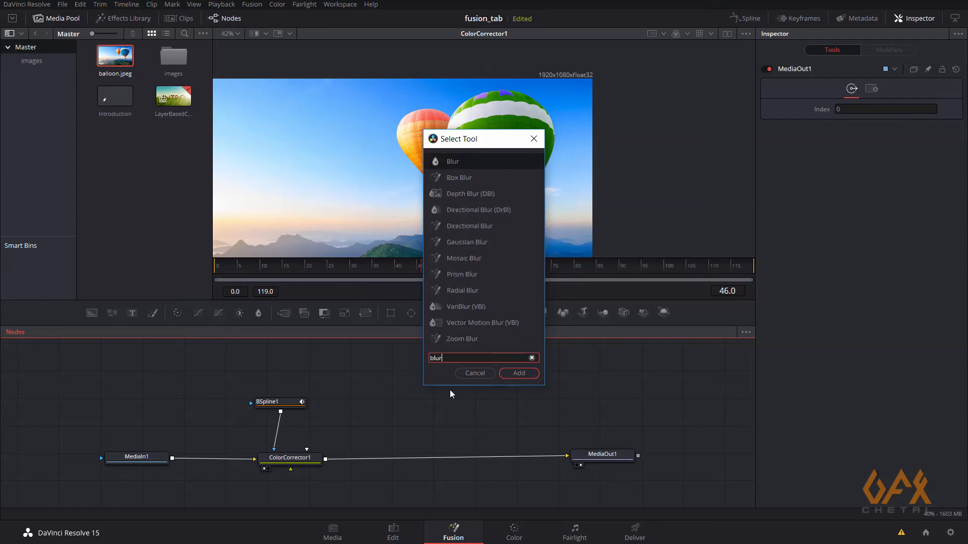
key("Return")
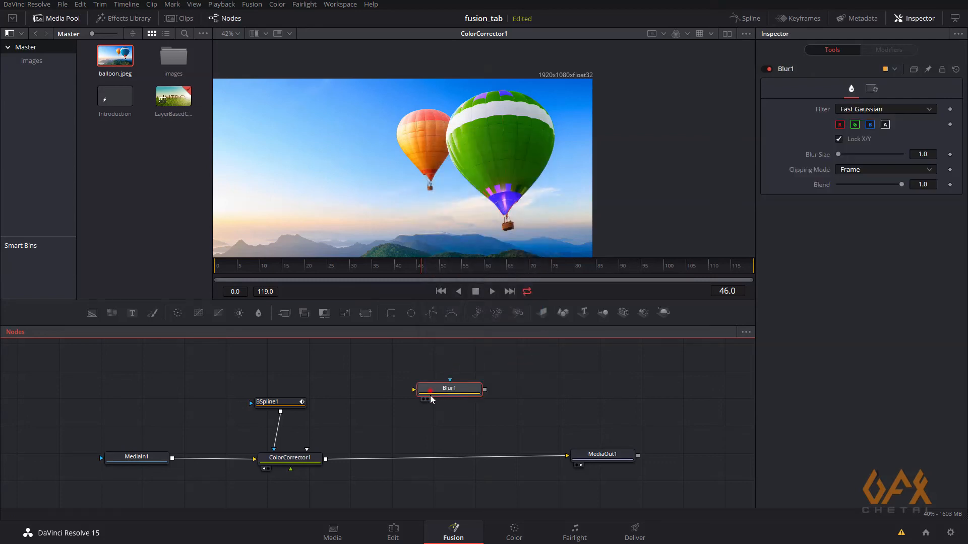
left_click_drag(430, 396, 414, 427)
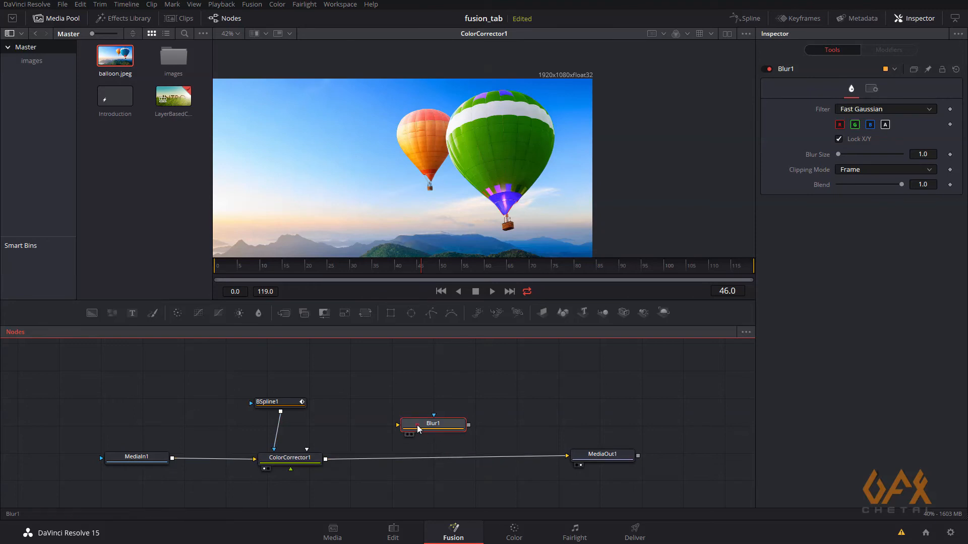
Insert Blur1 into the connection between ColorCorrector1 and MediaOut1 and raise its Blur Size to 54.3.
left_click_drag(417, 429, 444, 460)
left_click(838, 154)
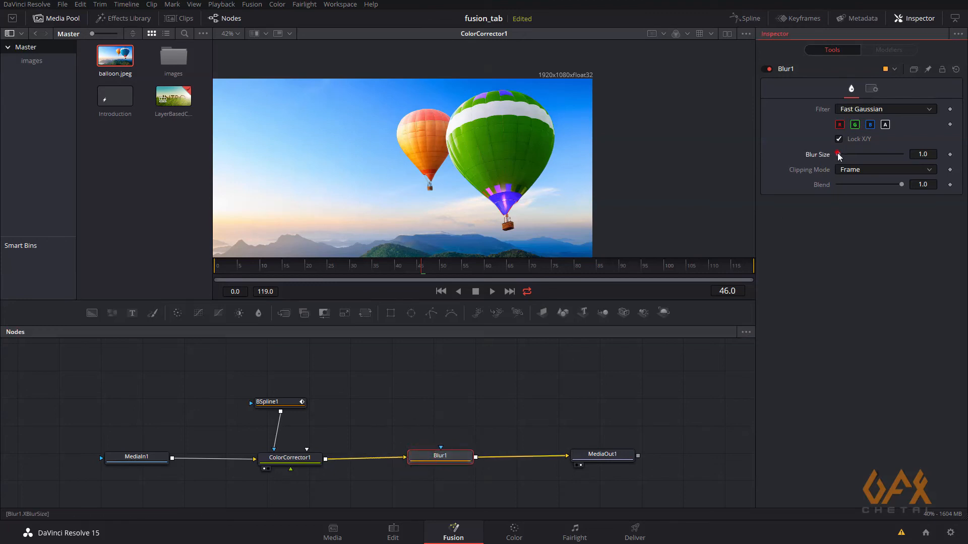
left_click(871, 155)
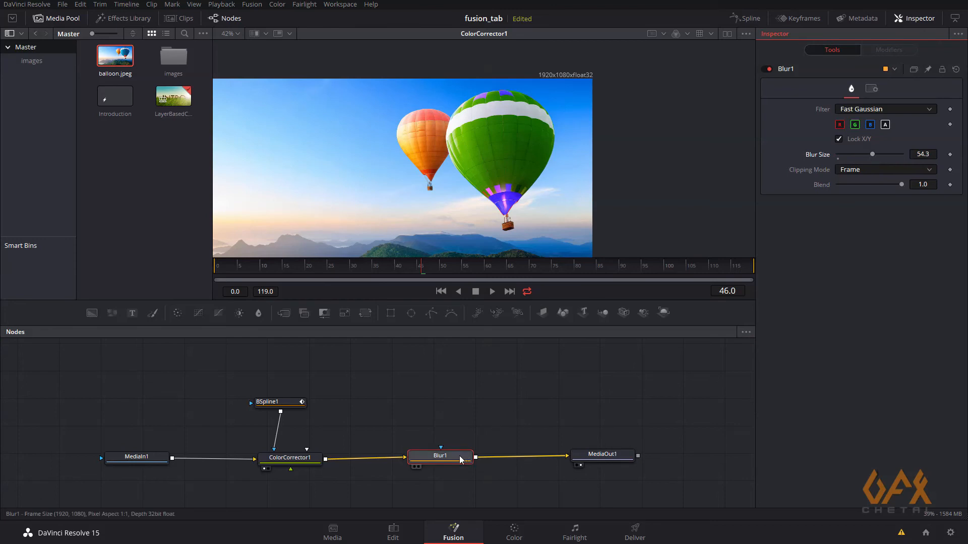
Show Blur1's output in the viewer and reduce its Blur Size to 11.8.
left_click_drag(444, 456, 518, 148)
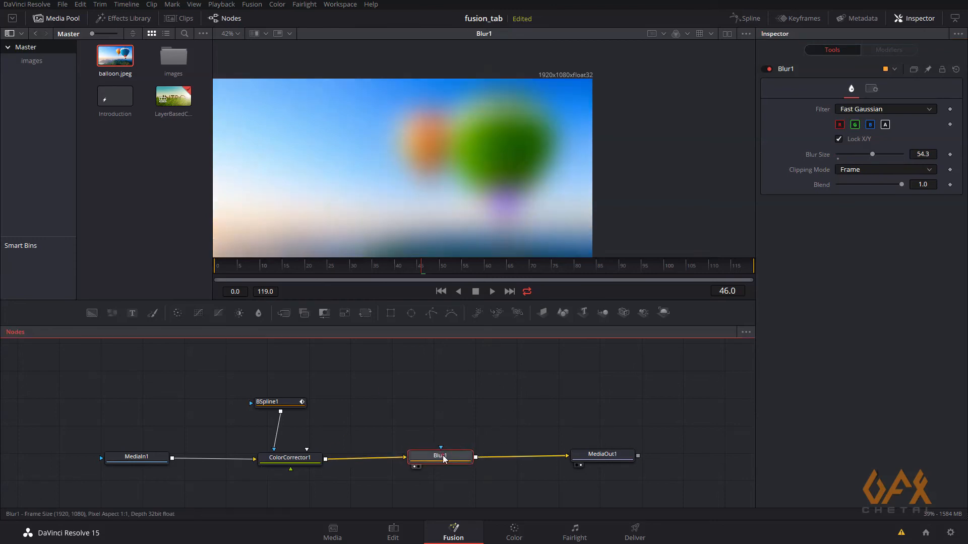
left_click_drag(444, 457, 445, 456)
left_click_drag(871, 153, 844, 153)
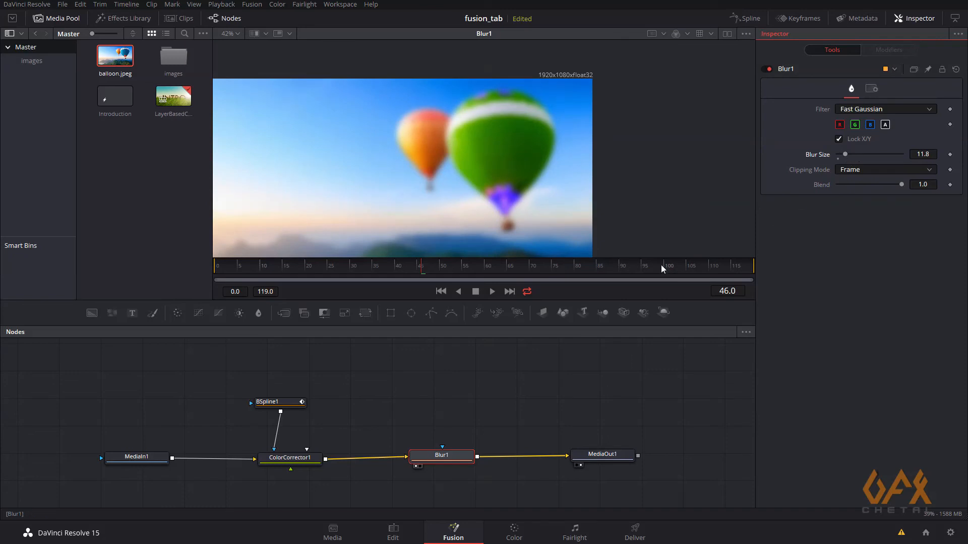
Place the Edit page playhead on the Fusion Composition clip at 00:00:08:07 and open that composition in Fusion.
left_click(391, 533)
left_click_drag(588, 518, 524, 518)
left_click(480, 342)
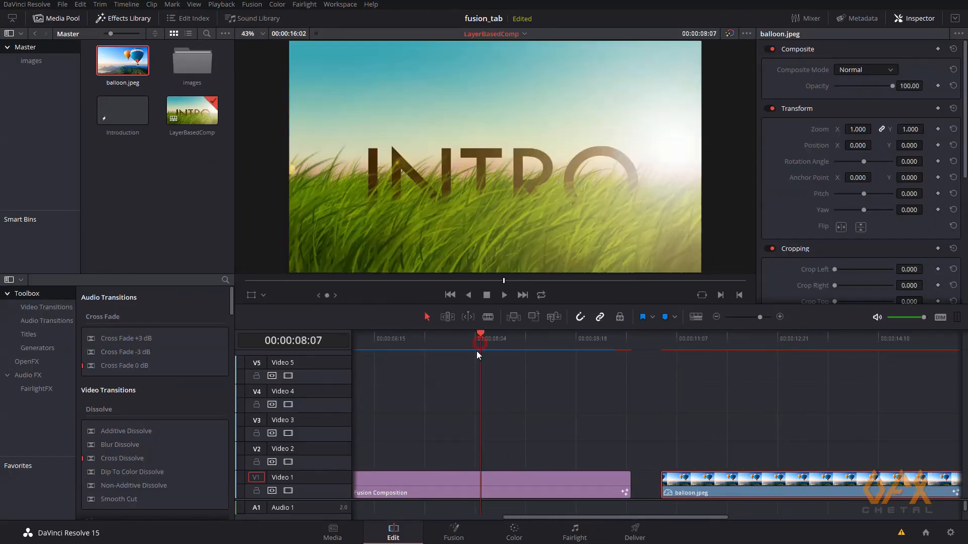
left_click(456, 532)
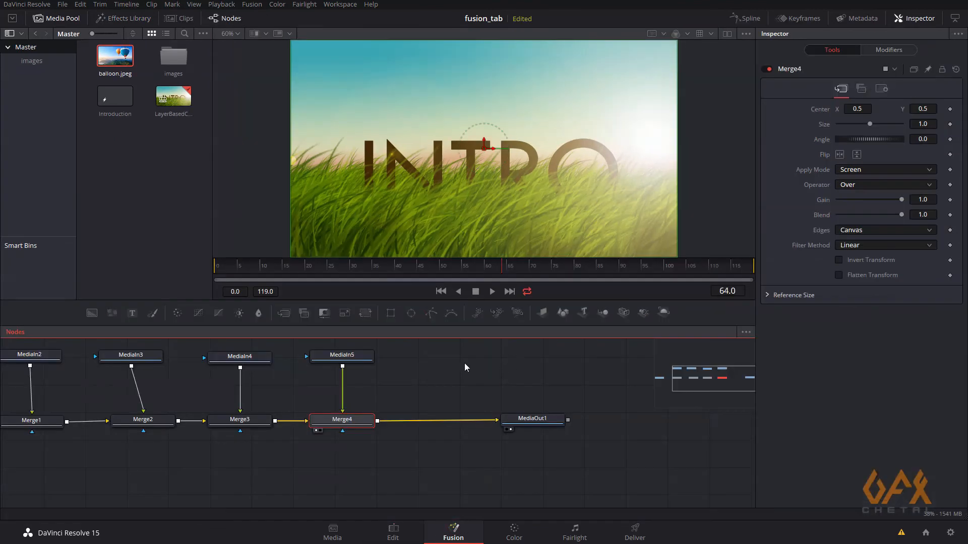
Move MediaIn2, MediaIn3, MediaIn4 and MediaIn5 higher in the node graph to leave room above their Merge nodes.
left_click_drag(71, 432, 298, 464)
left_click_drag(411, 414, 289, 402)
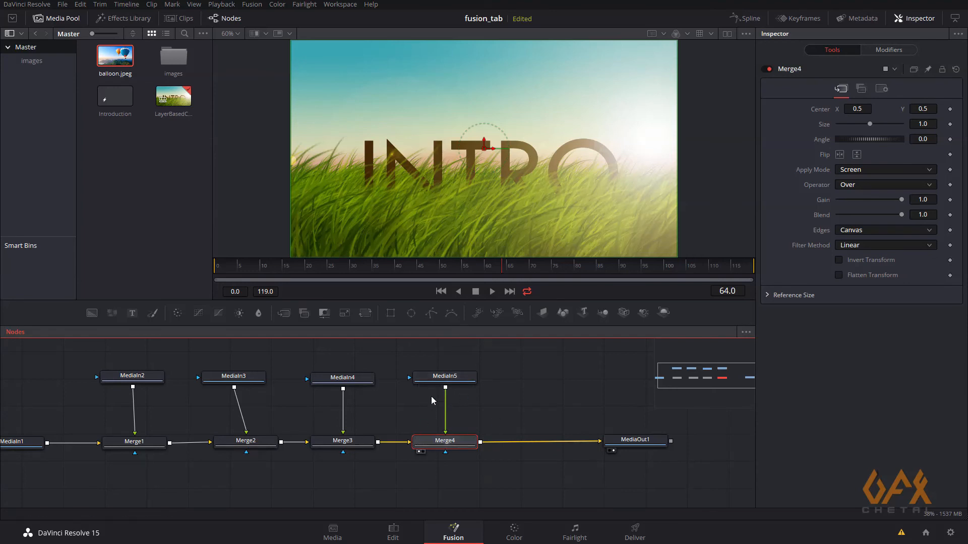
left_click_drag(434, 395, 485, 374)
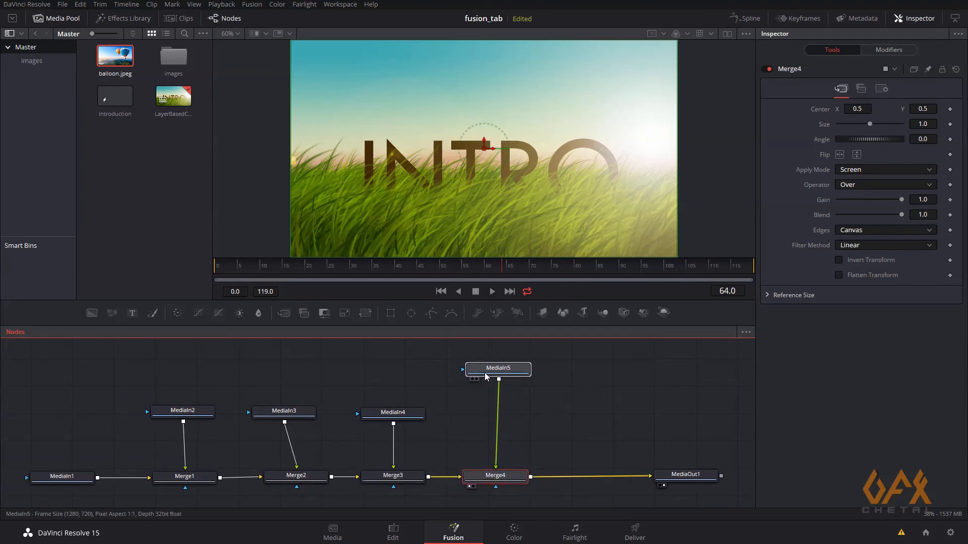
left_click_drag(185, 409, 190, 364)
left_click_drag(284, 411, 291, 370)
left_click_drag(389, 415, 391, 369)
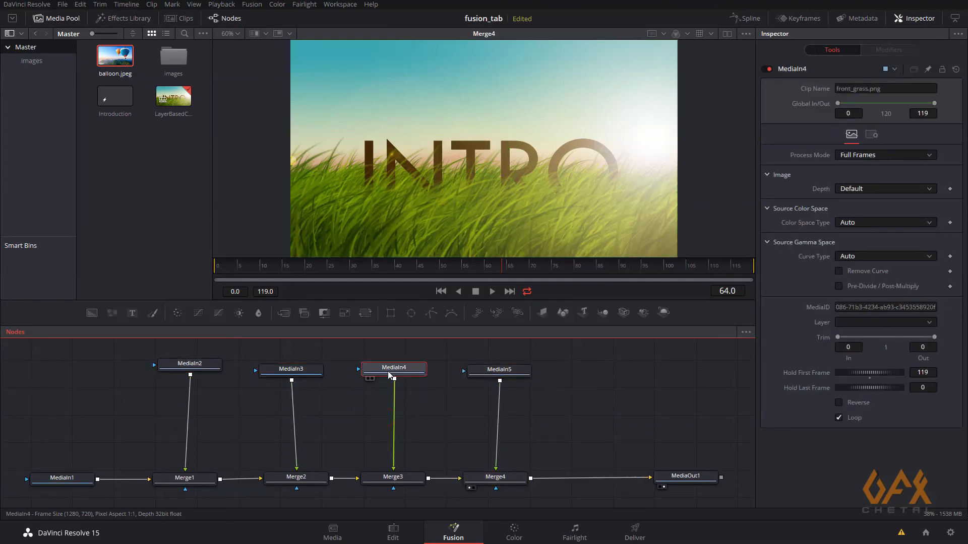
left_click_drag(187, 371, 190, 374)
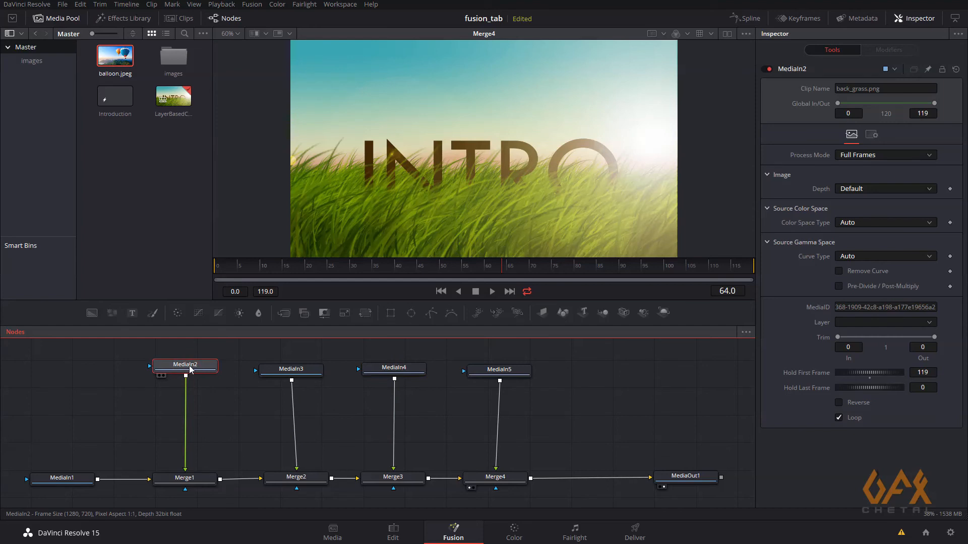
Add a Transform node below each of MediaIn2, MediaIn3 and MediaIn4, before their Merge nodes.
left_click(366, 313)
left_click_drag(177, 393, 177, 411)
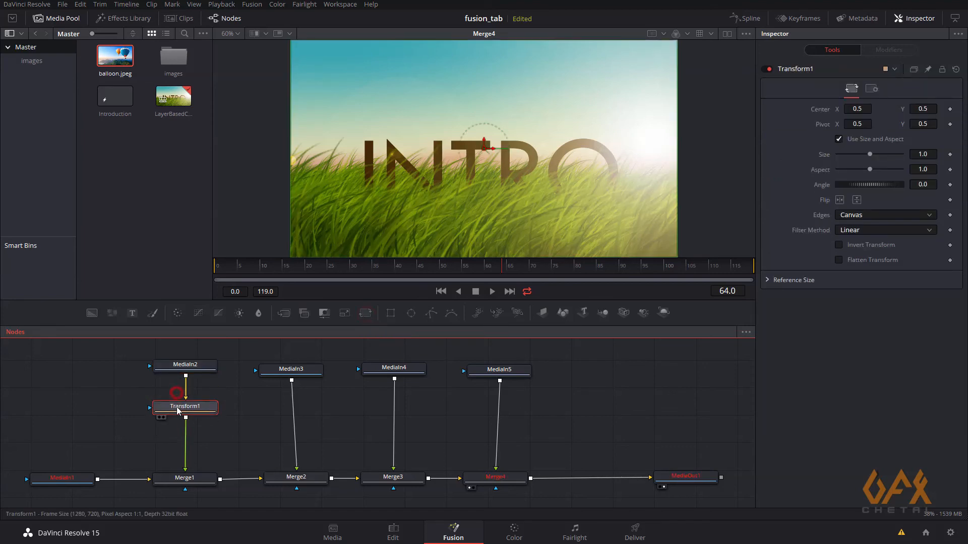
left_click(291, 371)
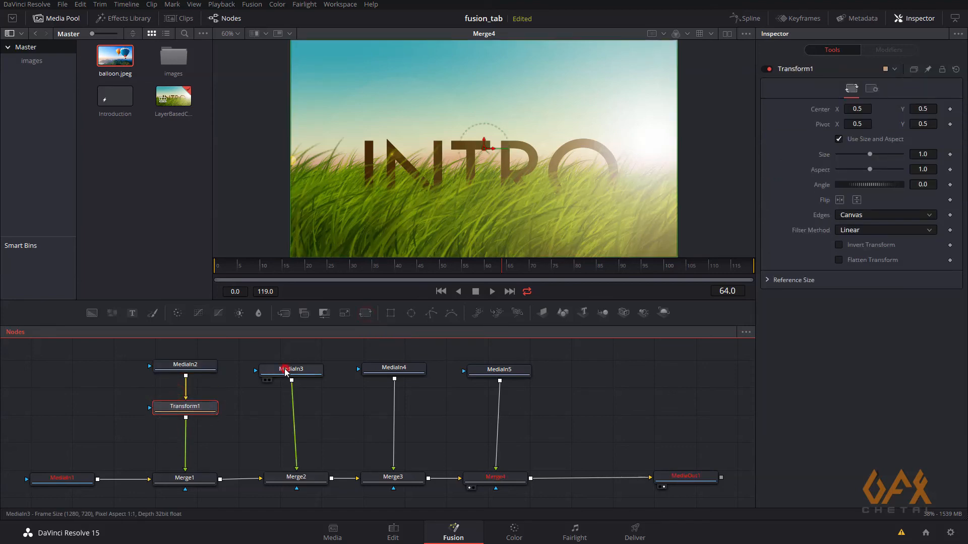
left_click(363, 317)
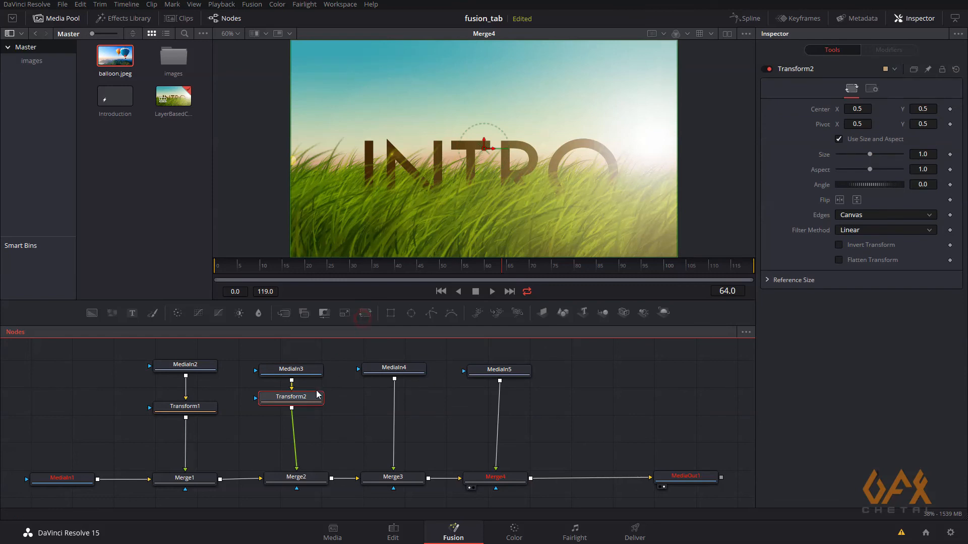
left_click(391, 372)
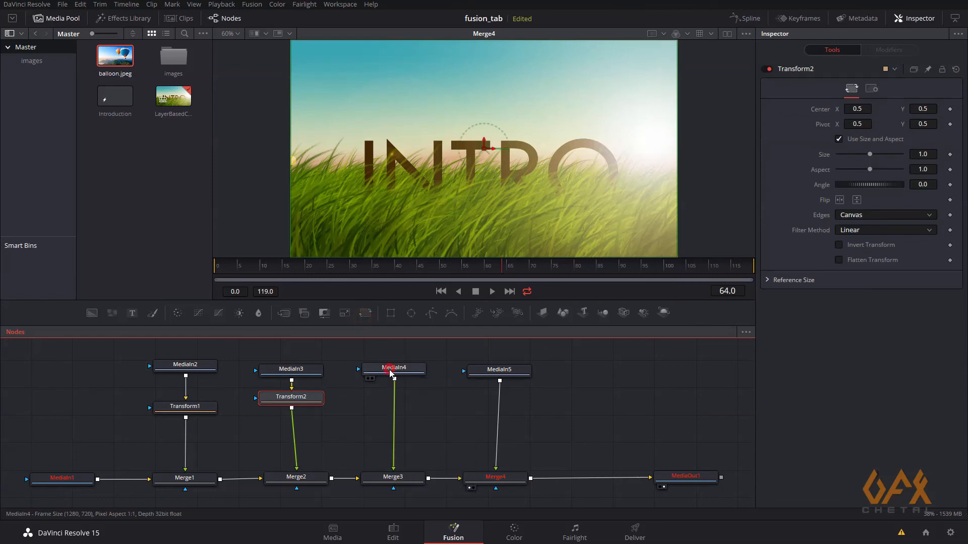
left_click(364, 313)
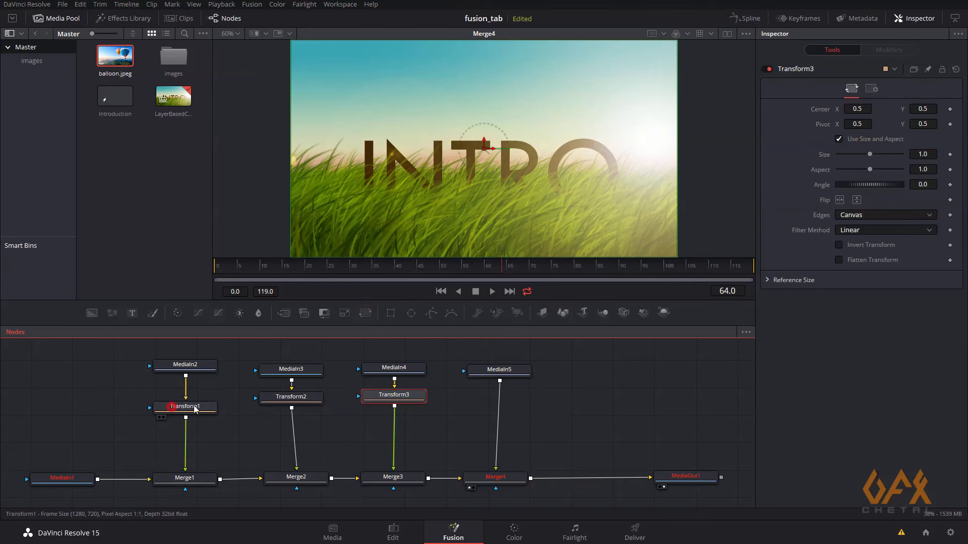
Move Transform2 and Transform3 down so they line up with Transform1 in the node graph.
left_click(172, 406)
left_click_drag(269, 397, 270, 407)
left_click_drag(391, 397, 388, 407)
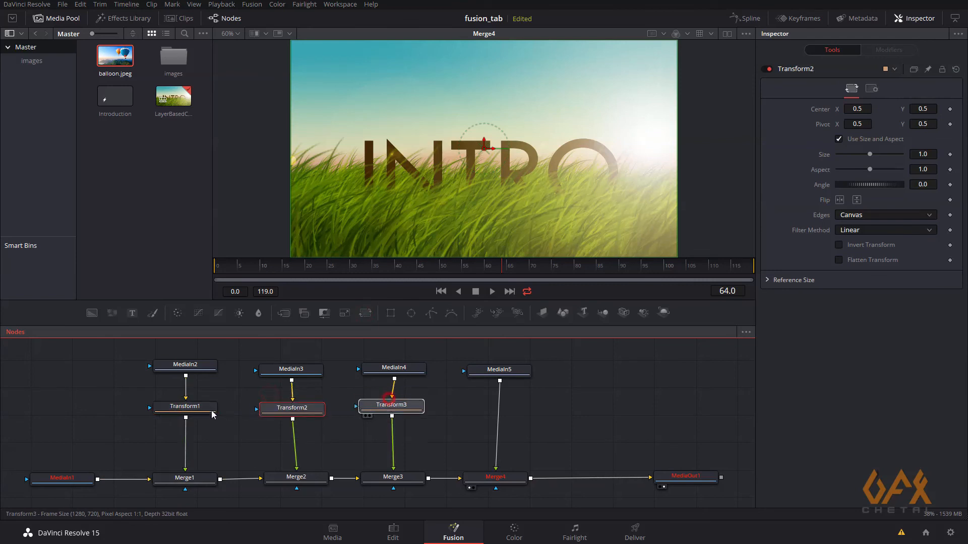
At frame 0, add a Size keyframe of 1.0 to Transform1, Transform2 and Transform3.
left_click(176, 410)
mouse_move(224, 270)
left_mouse_down()
mouse_move(214, 269)
mouse_move(376, 271)
mouse_move(214, 275)
left_mouse_up()
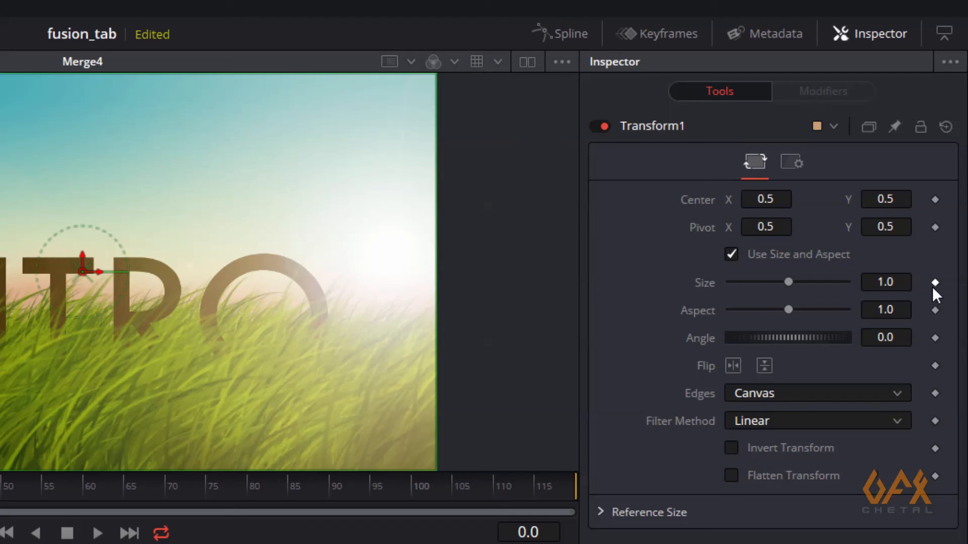
left_click(934, 283)
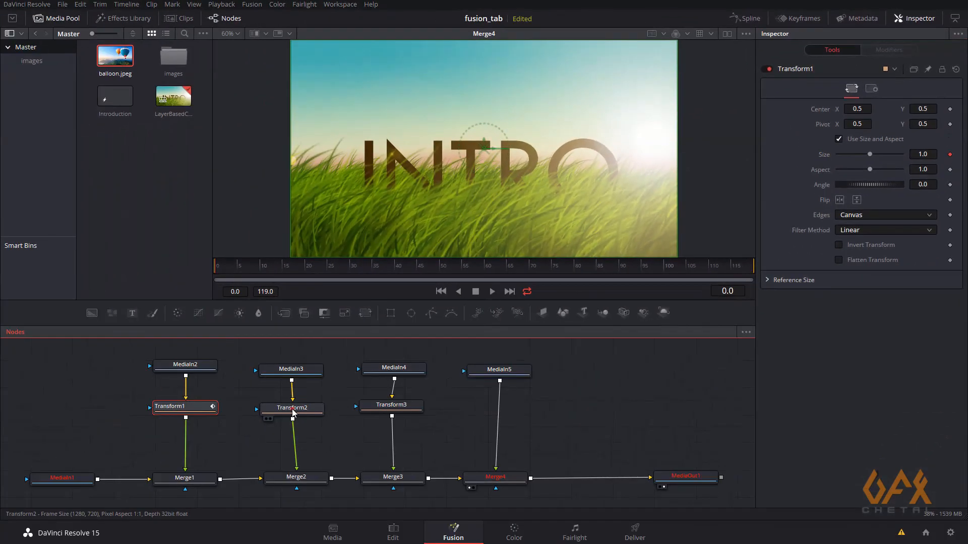
left_click(293, 411)
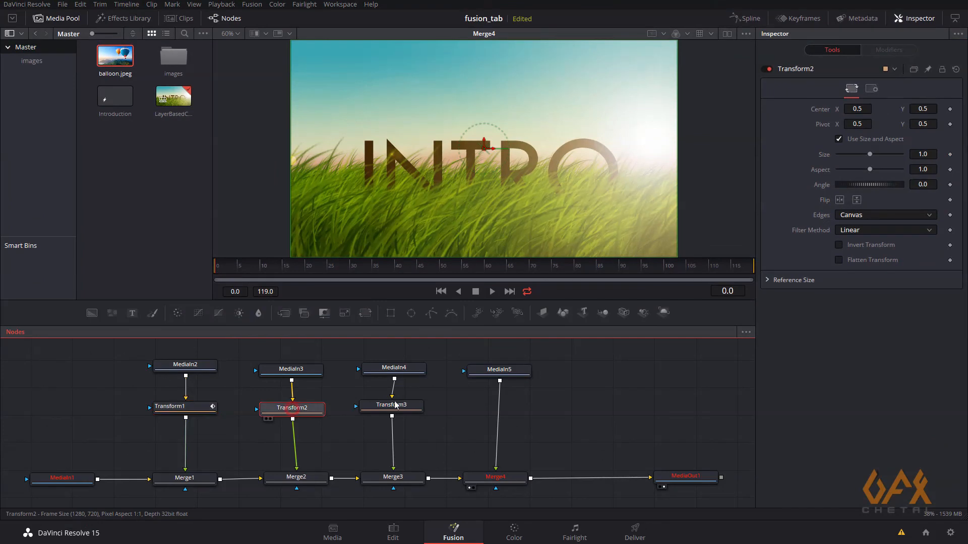
left_click(950, 156)
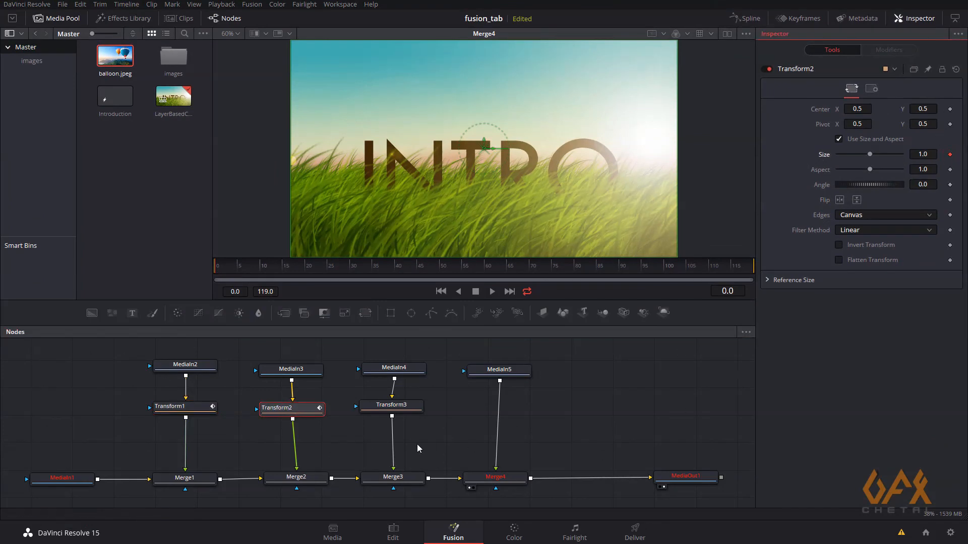
left_click_drag(383, 412, 385, 421)
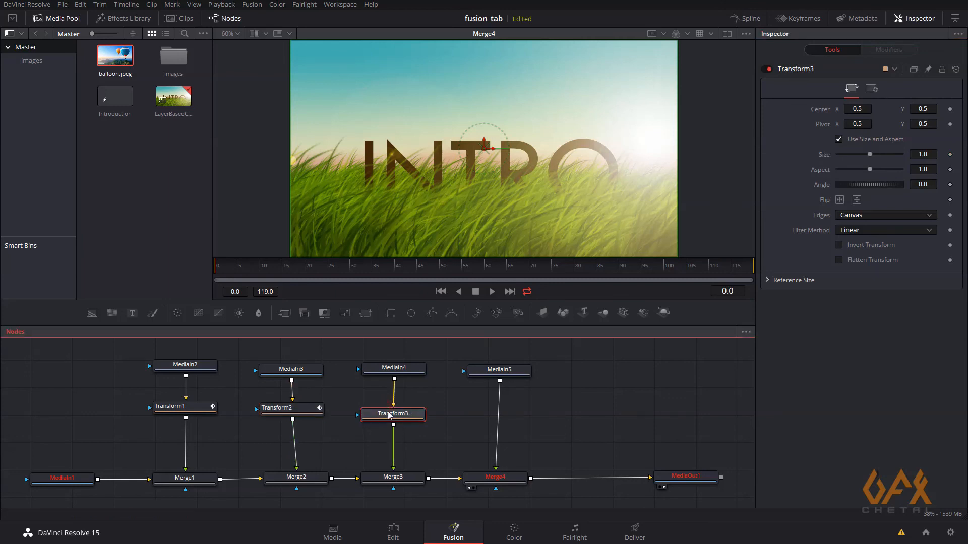
left_click(951, 155)
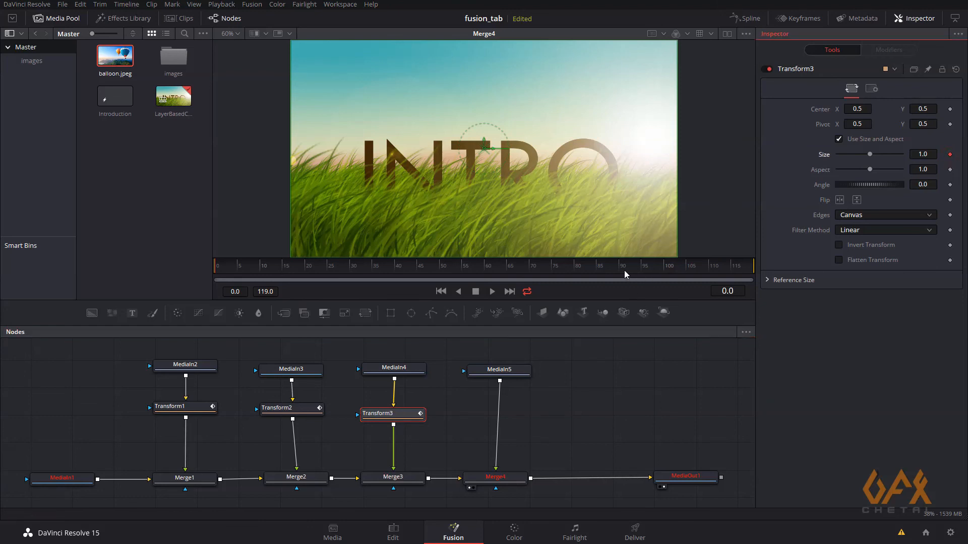
Go to frame 110 and set Transform1's Size to 1.16 as a second keyframe.
left_click_drag(624, 275, 711, 271)
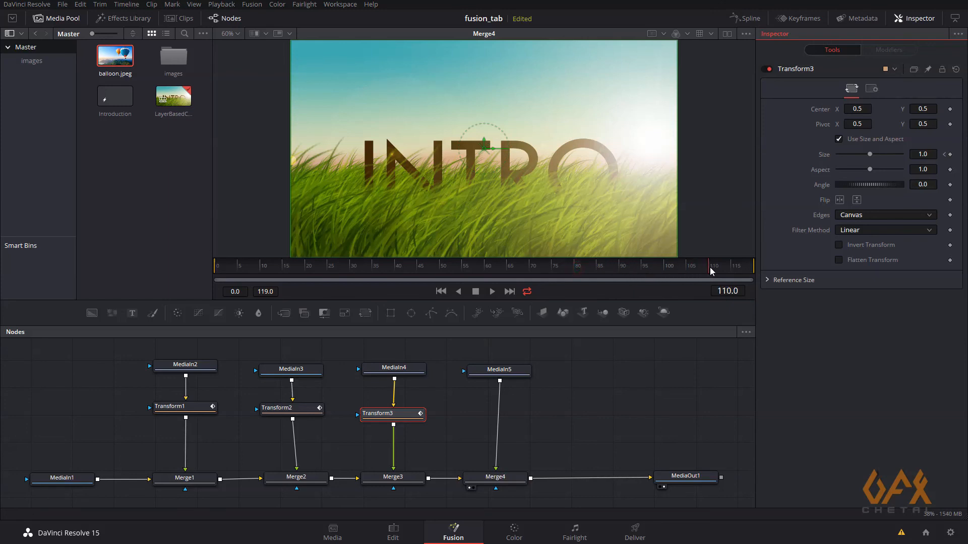
left_click(182, 406)
left_click(926, 153)
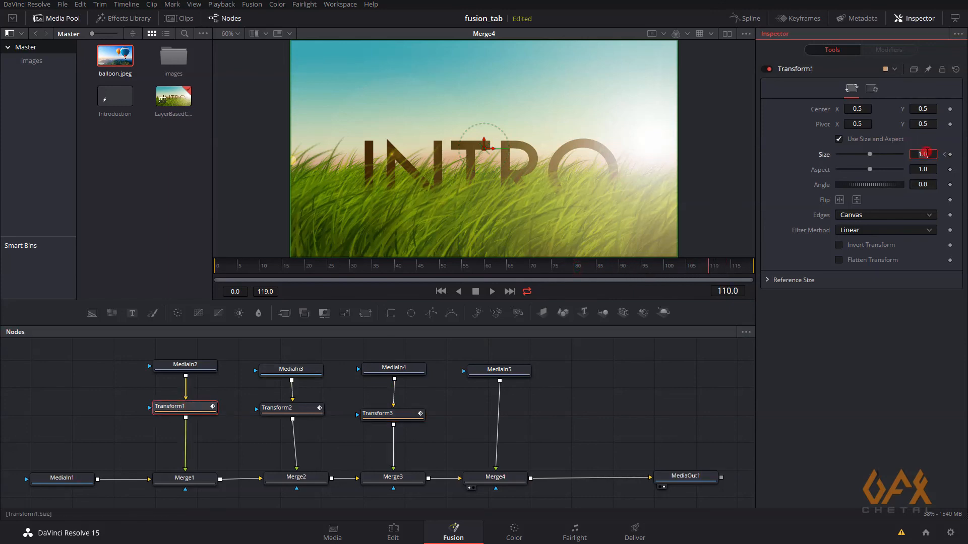
type("1.16")
key("Return")
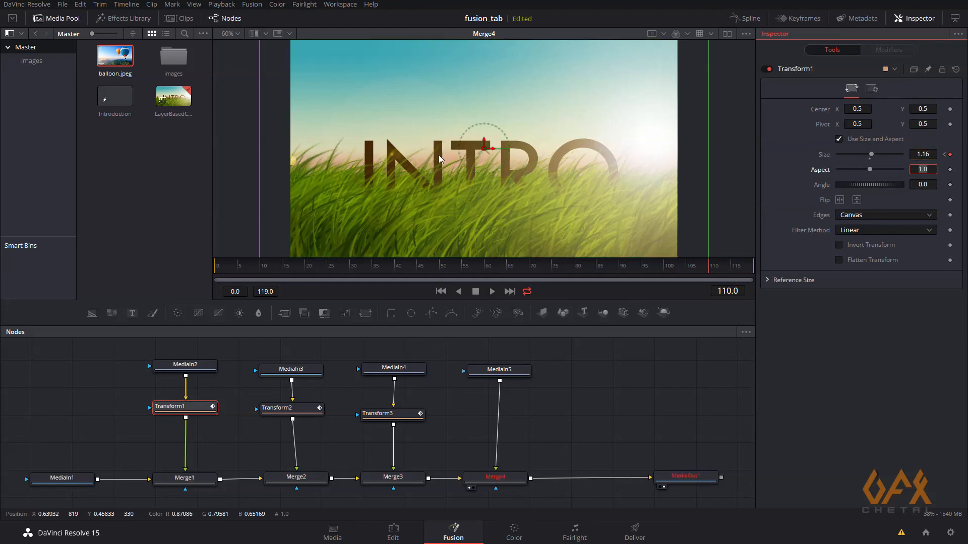
Set Transform2's Size to 1.25 at frame 110.
left_click(287, 414)
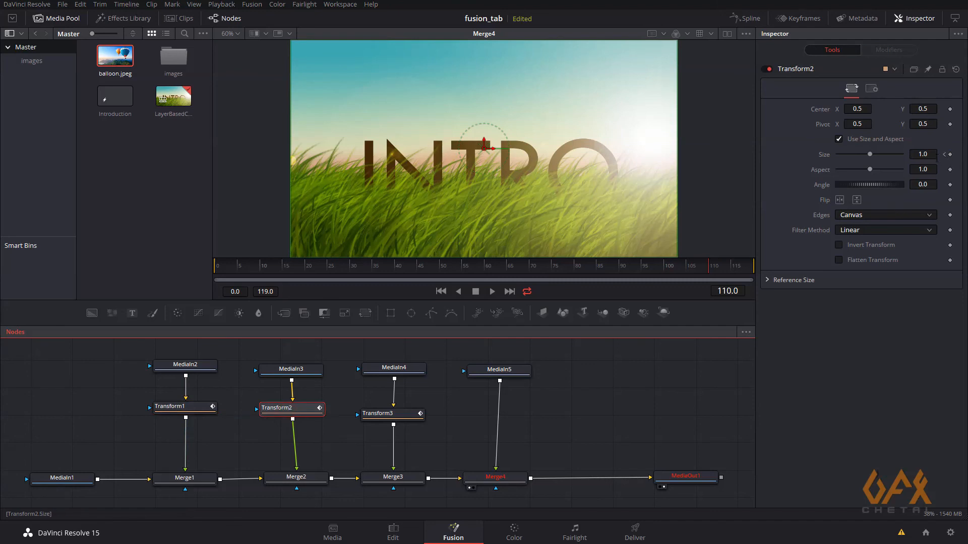
left_click(934, 155)
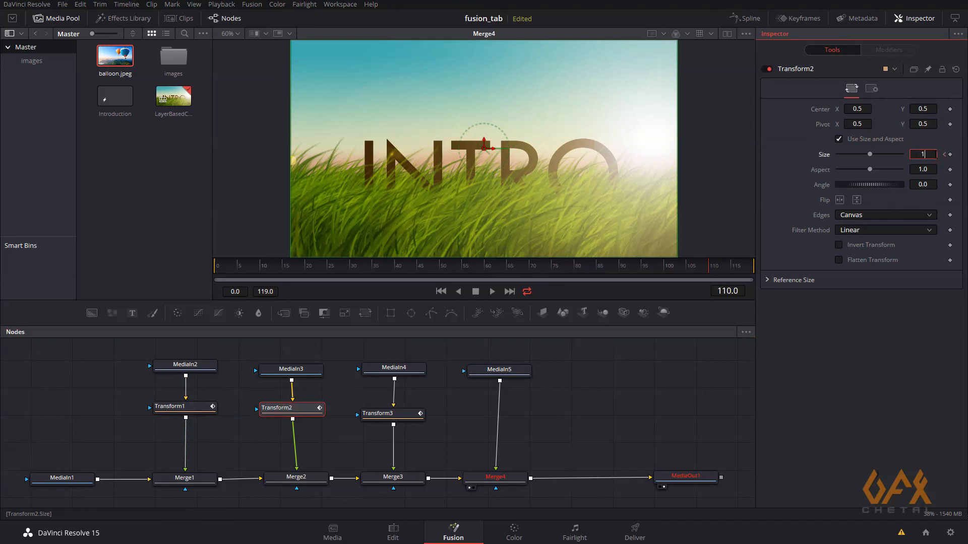
type("1.25")
key("Return")
Set Transform3's Size to 1.6 at frame 110.
left_click_drag(415, 389, 360, 393)
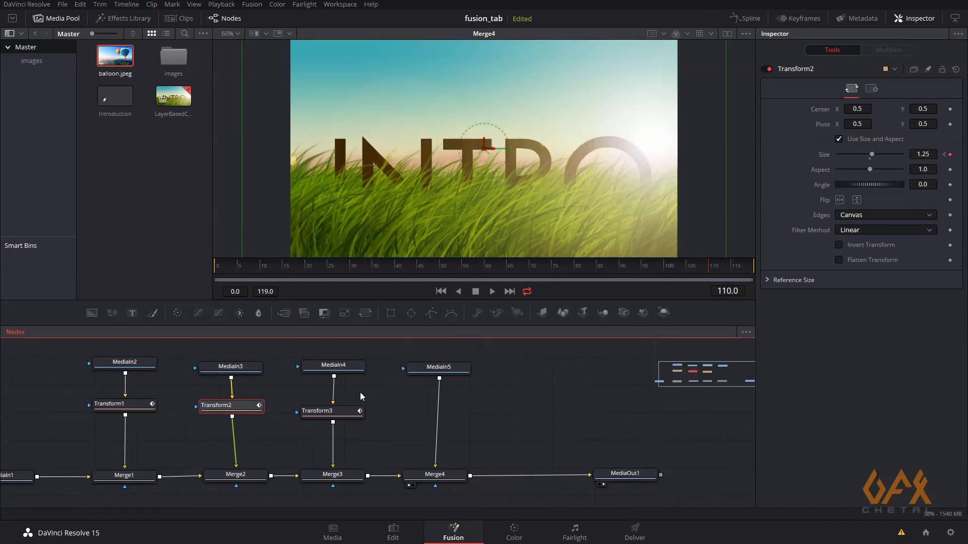
left_click(347, 414)
left_click(927, 153)
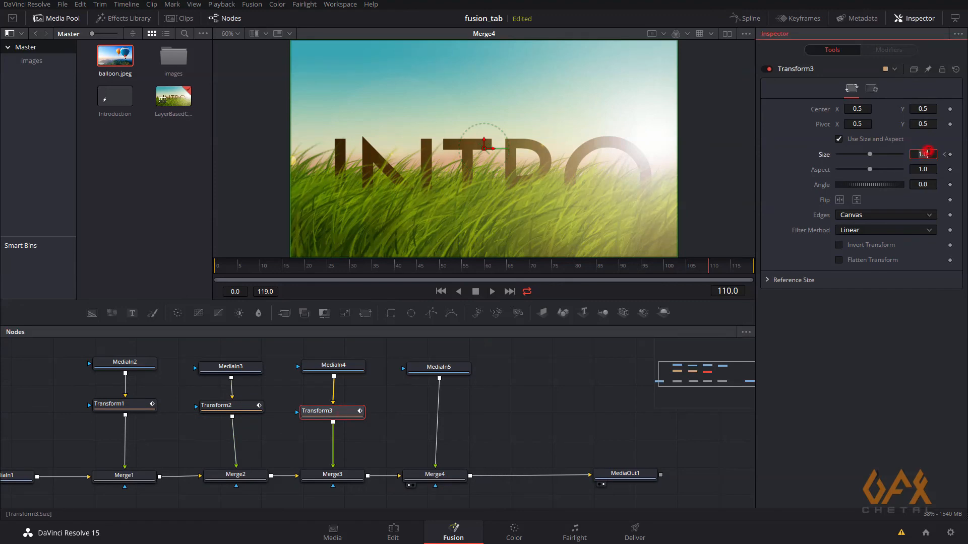
key("Tab")
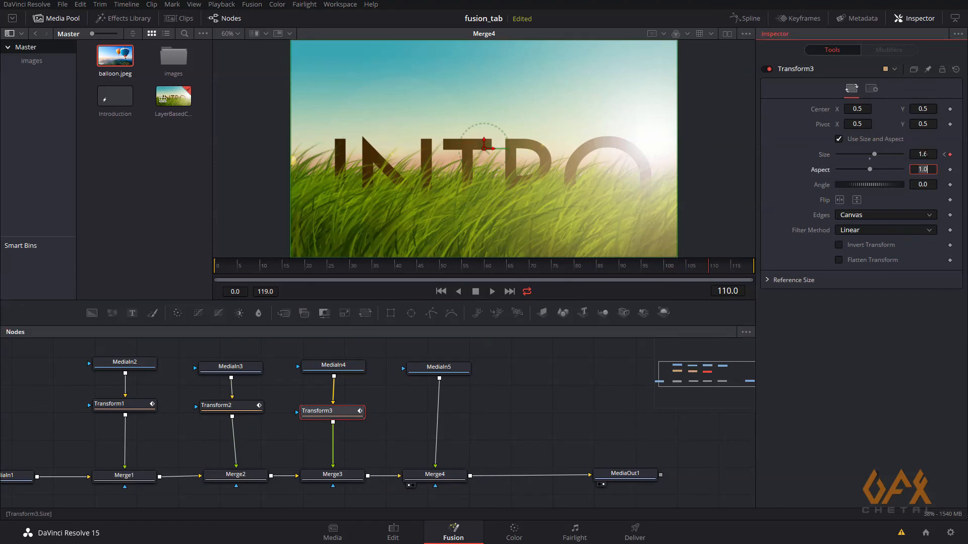
Fit the whole composite in the viewer and play the composition to preview the layers' scaling animation.
left_click_drag(480, 218, 473, 211)
scroll(437, 213, "down", 2)
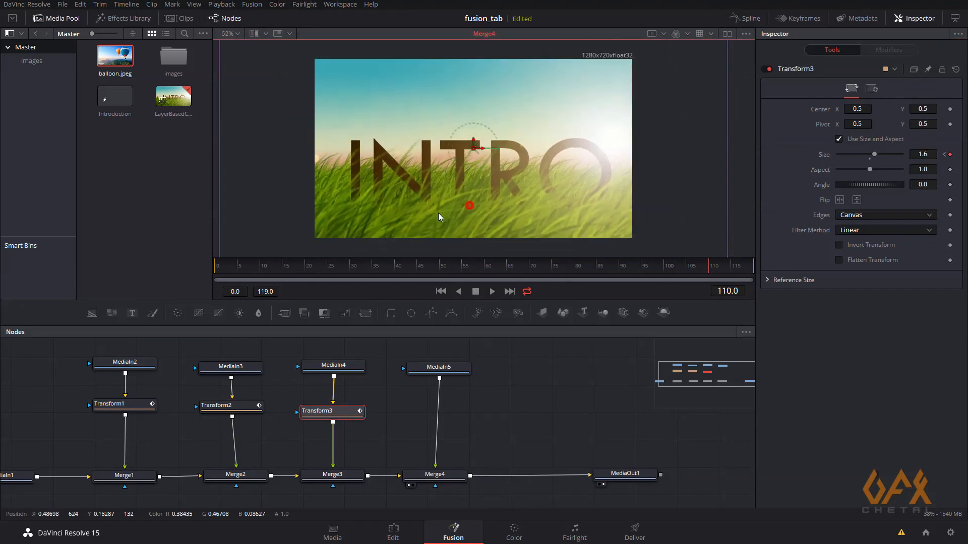
left_click(489, 374)
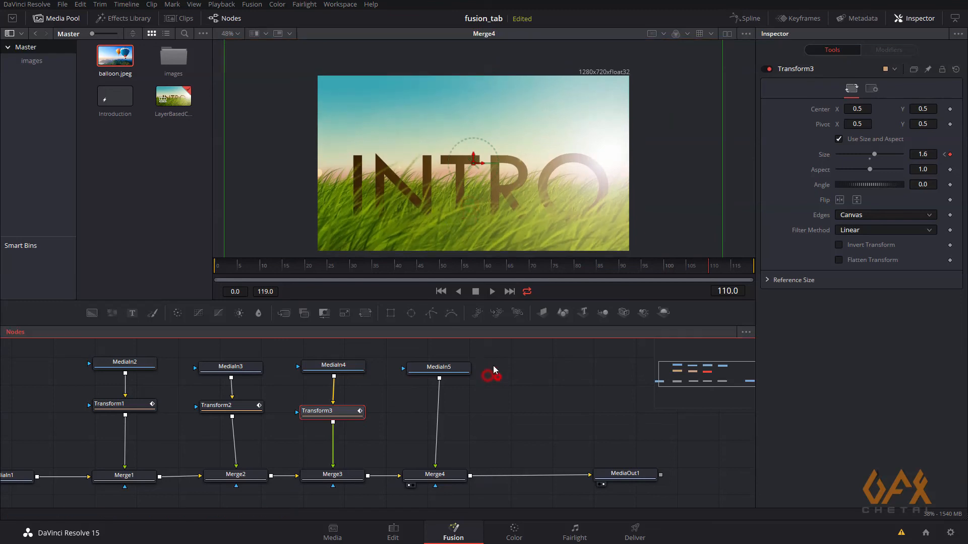
left_click(492, 291)
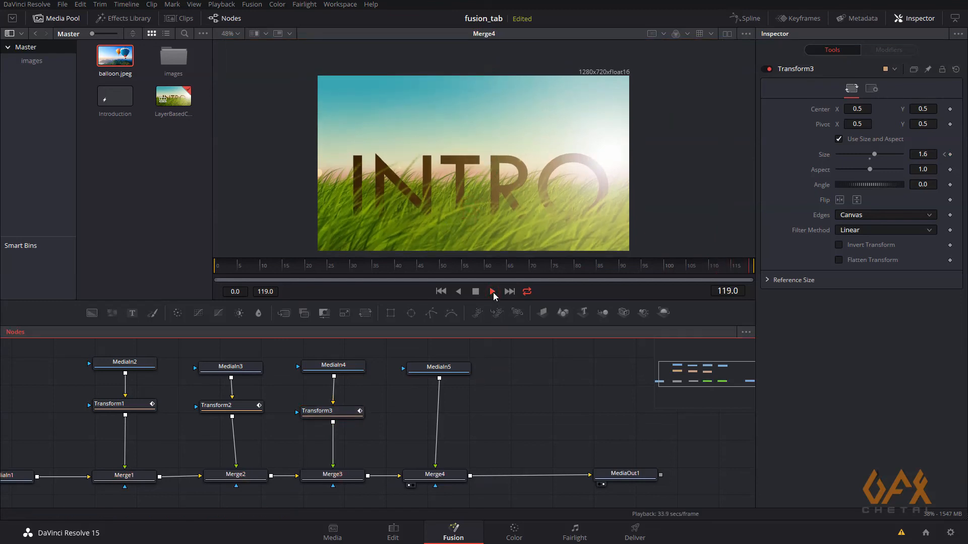